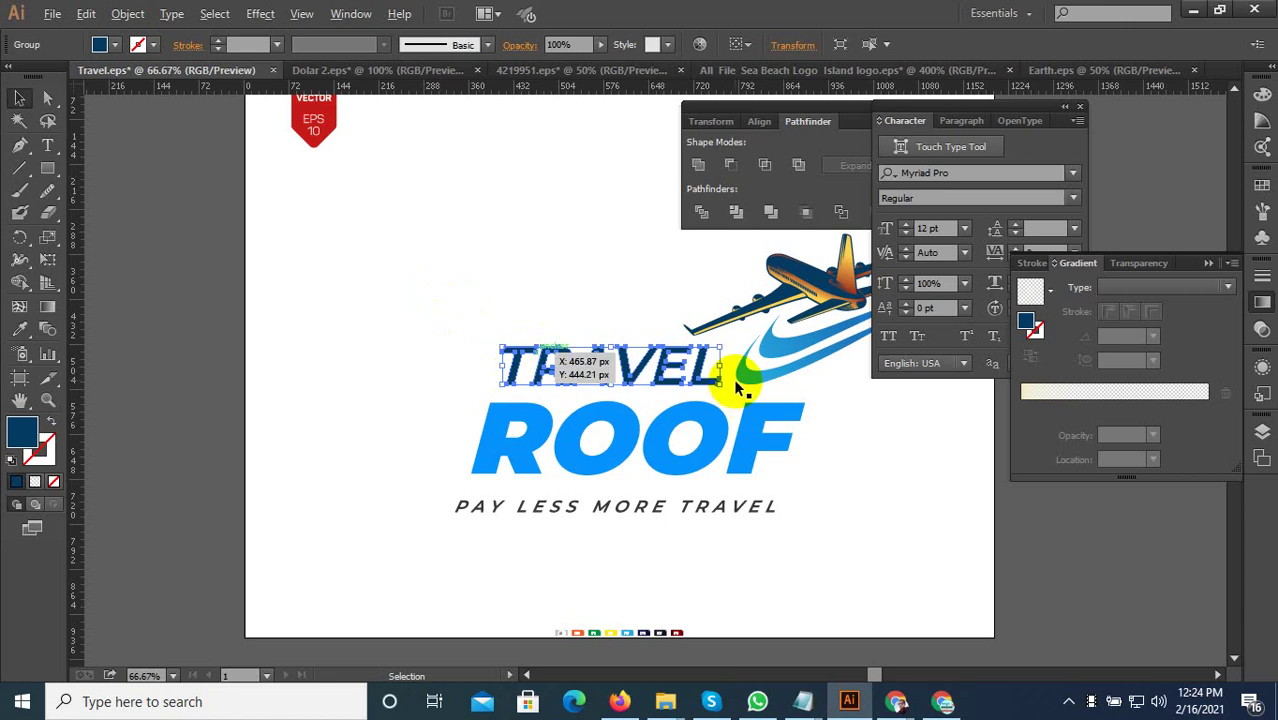
Marquee-select the TRAVEL lettering on the logo.
scroll(715, 360, up, 3)
click(680, 315)
scroll(678, 318, down, 1)
scroll(676, 320, down, 1)
drag(676, 318, 232, 318)
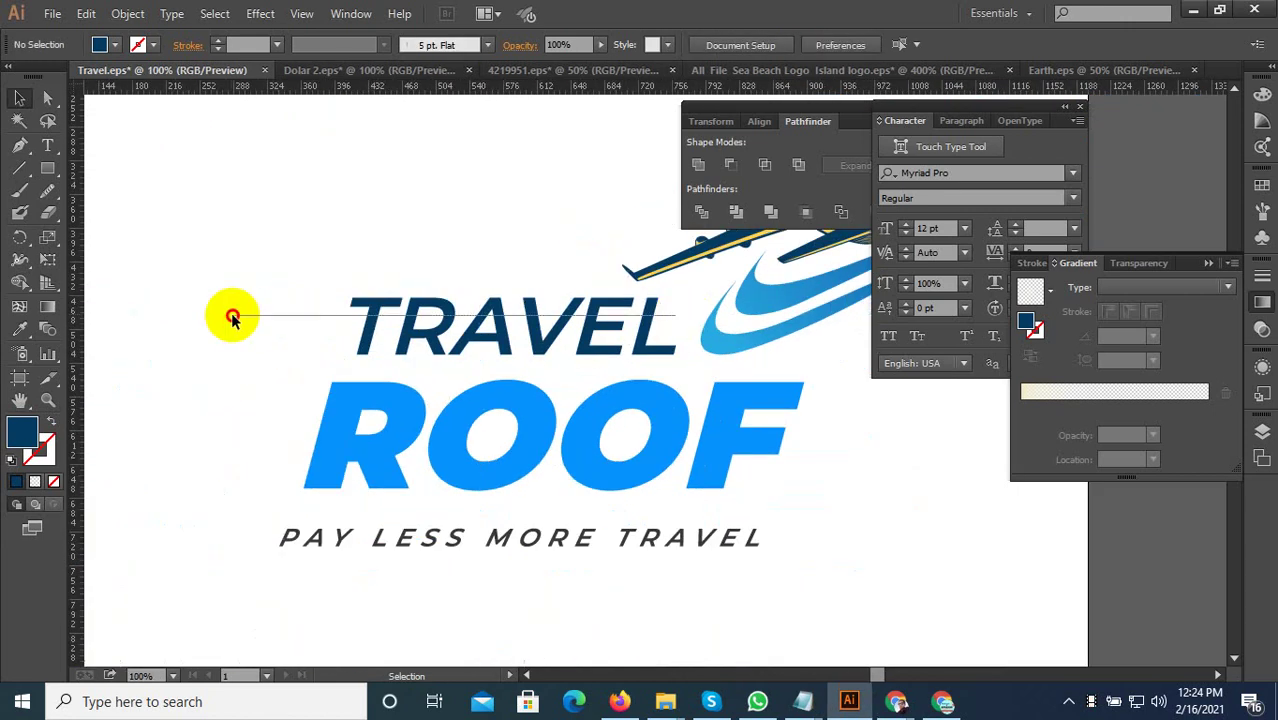
drag(666, 320, 225, 330)
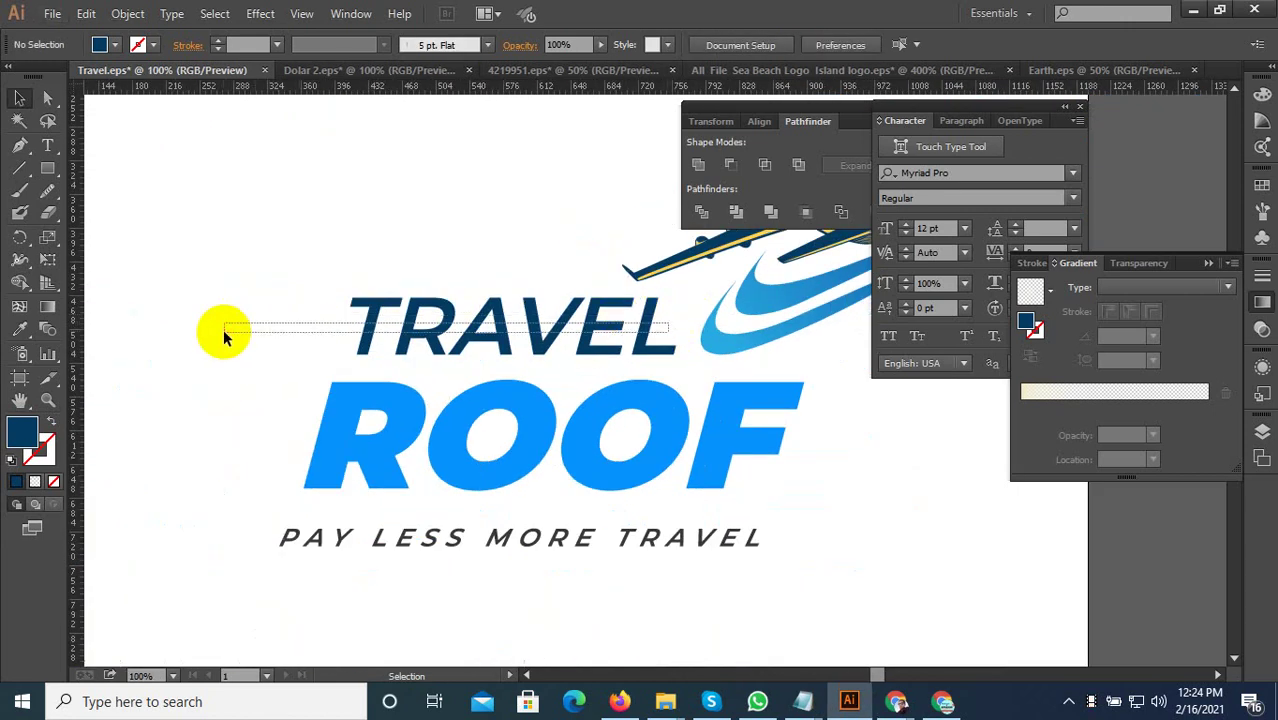
scroll(333, 337, up, 3)
click(231, 334)
scroll(225, 342, down, 1)
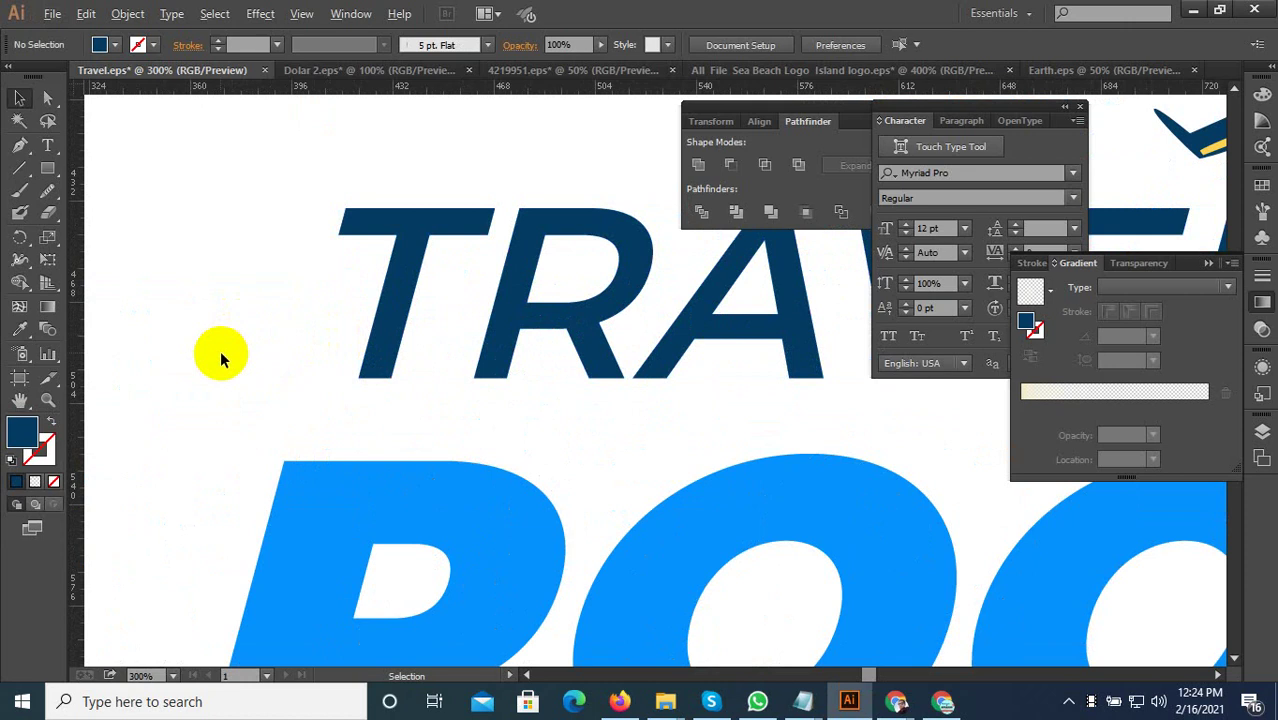
scroll(220, 350, down, 1)
mouse_move(760, 312)
mouse_down()
mouse_move(224, 330)
mouse_move(188, 365)
mouse_up()
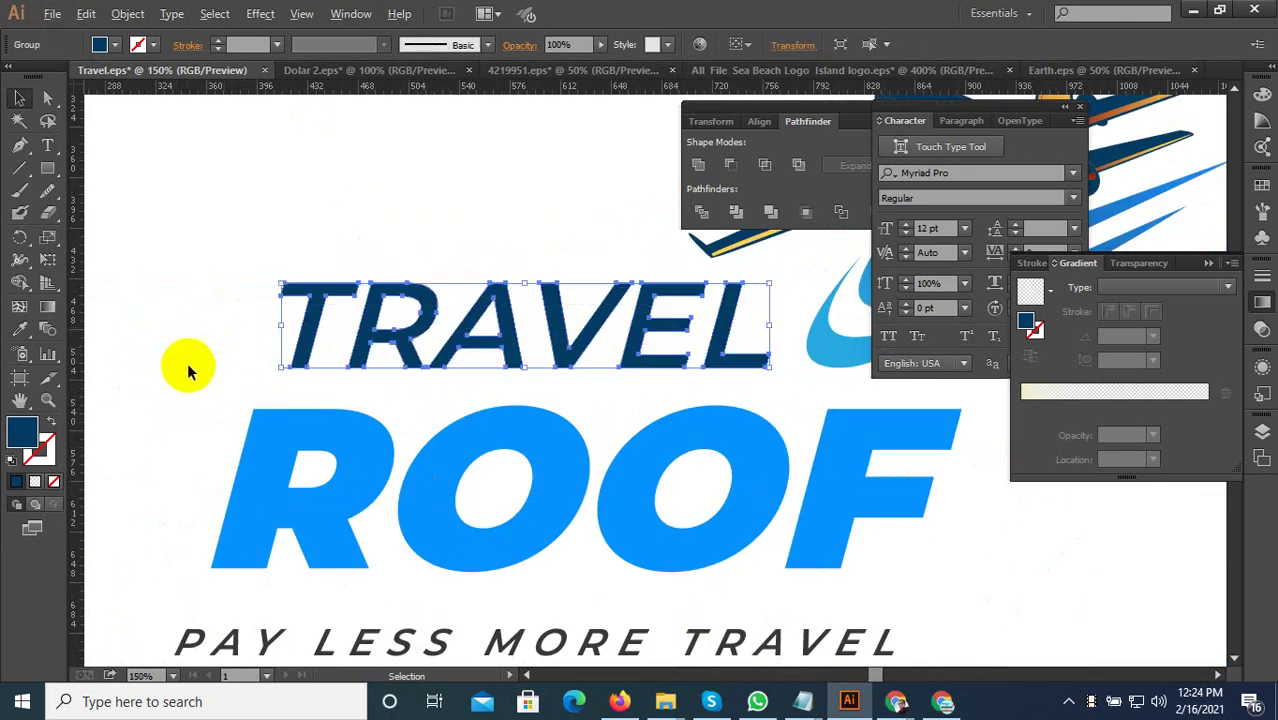
Fill the blue swoosh under the plane with the PSD icon's yellow using the Eyedropper.
scroll(200, 380, down, 2)
scroll(290, 400, up, 2)
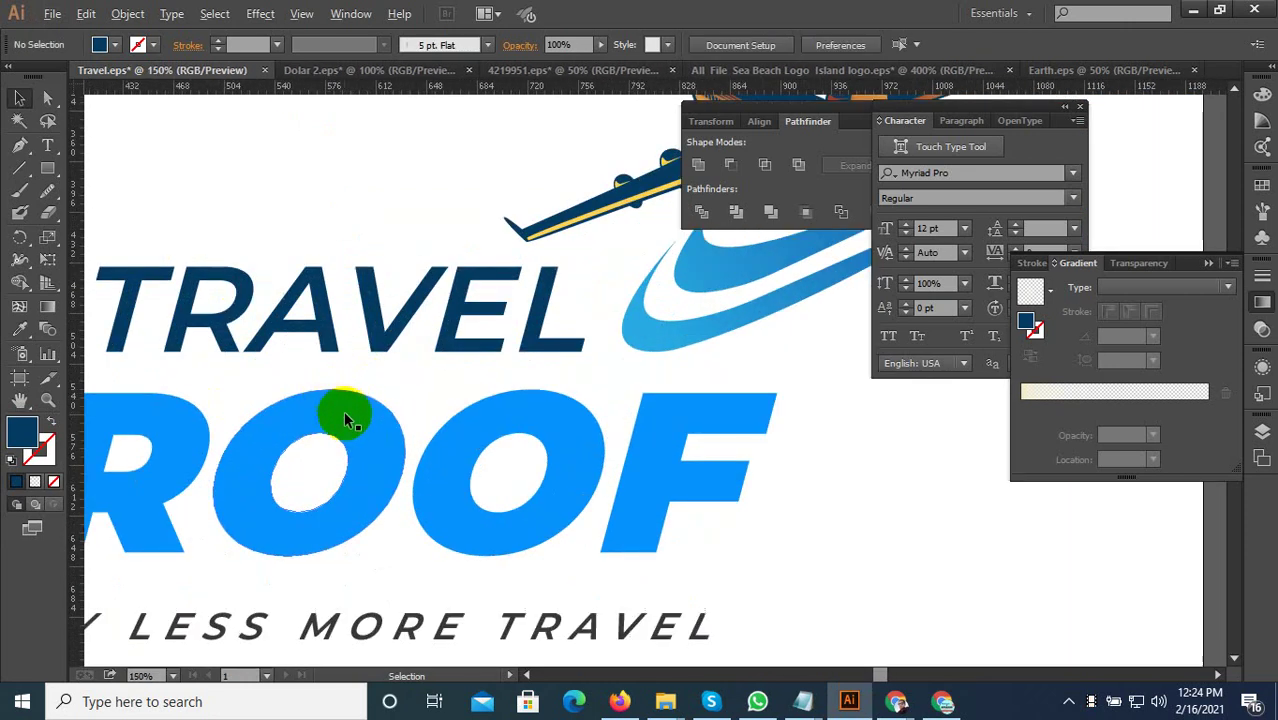
scroll(345, 418, down, 2)
scroll(583, 380, up, 2)
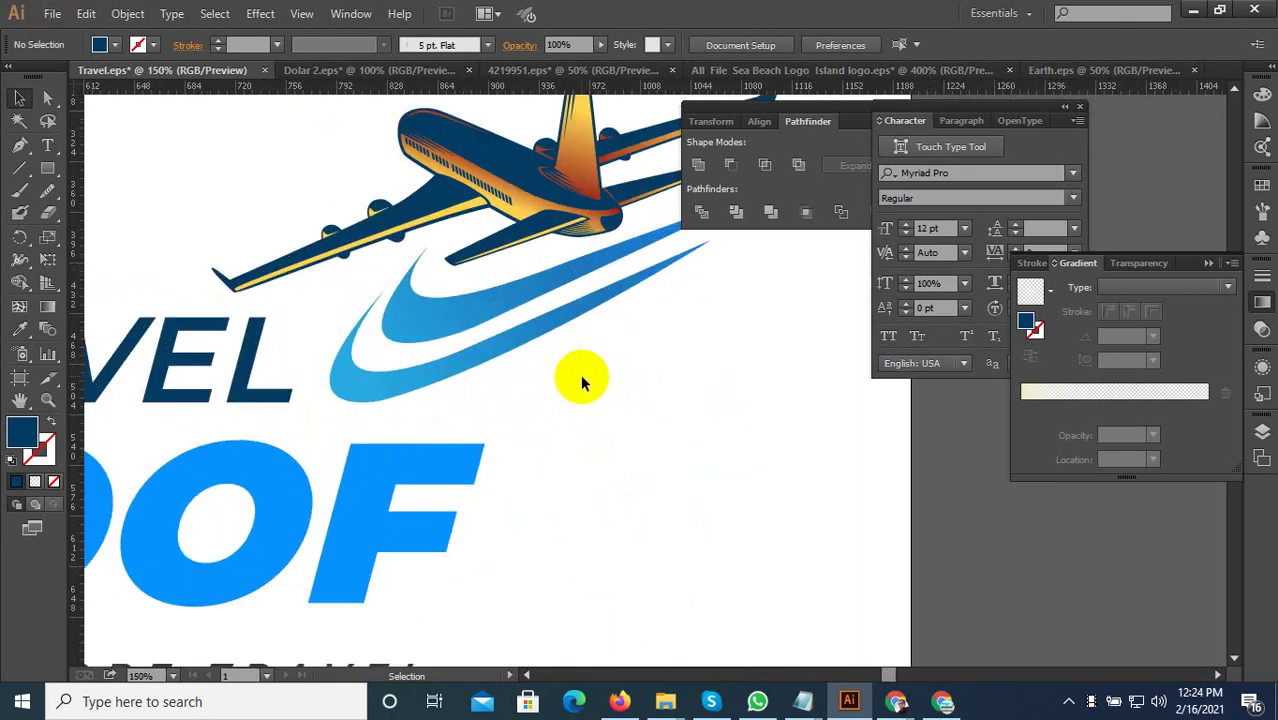
scroll(588, 393, down, 2)
scroll(589, 391, down, 1)
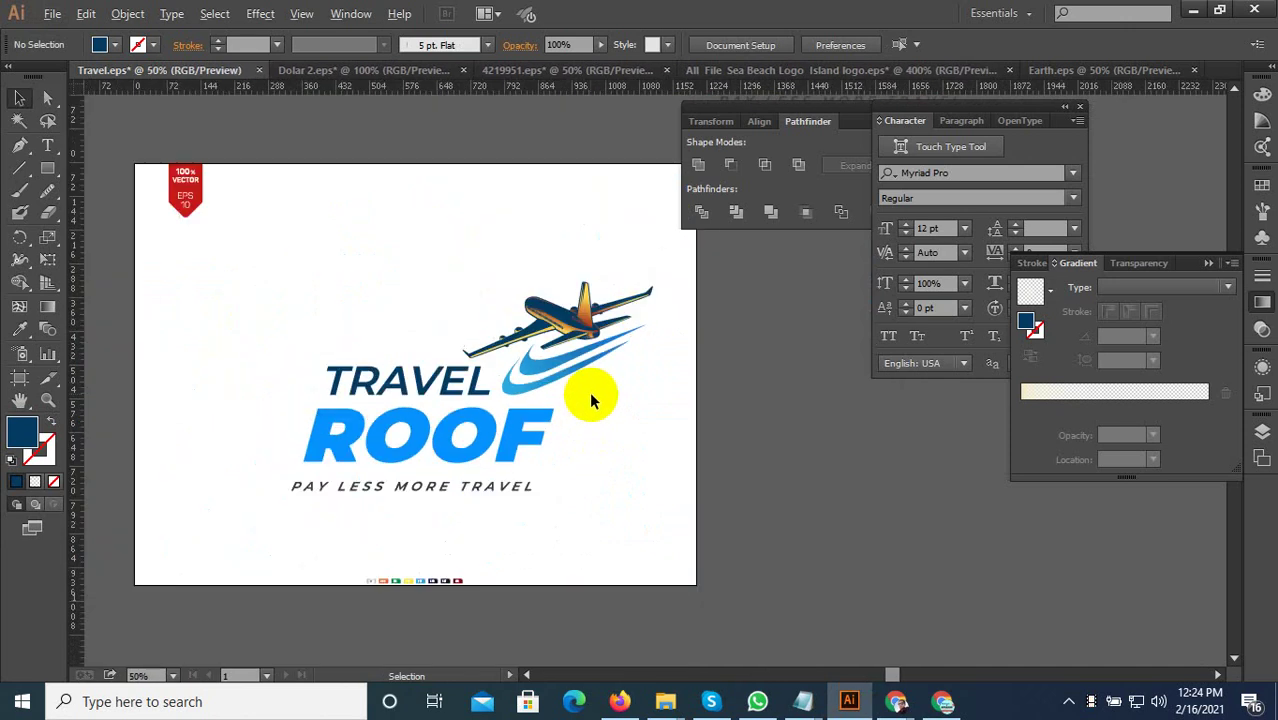
scroll(590, 396, down, 2)
scroll(591, 401, up, 4)
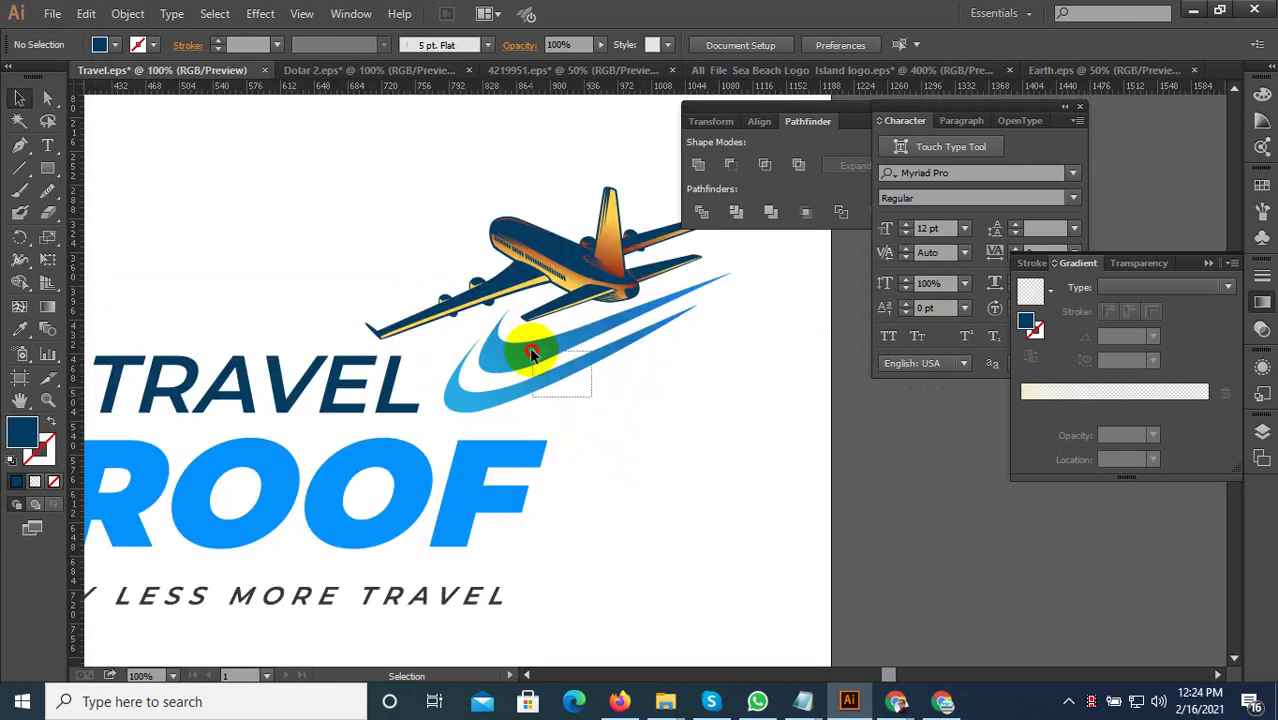
click(528, 348)
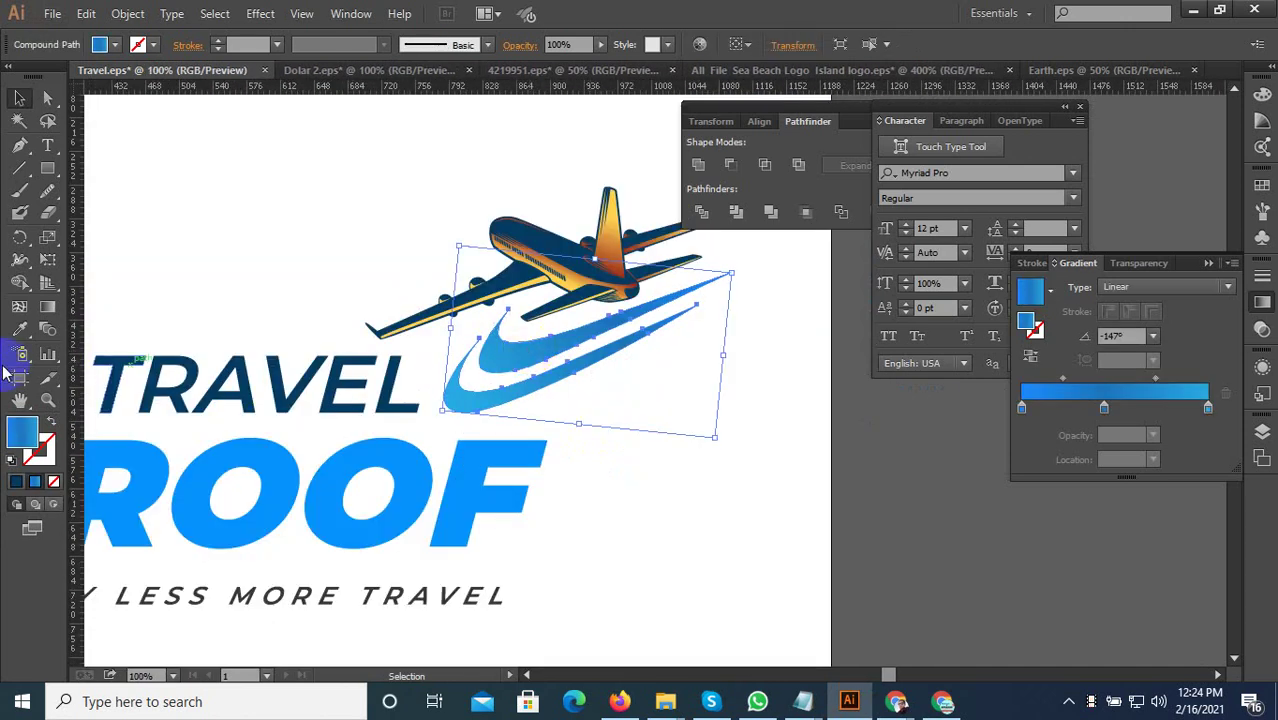
click(22, 333)
scroll(508, 392, down, 3)
scroll(450, 525, up, 3)
scroll(409, 485, up, 2)
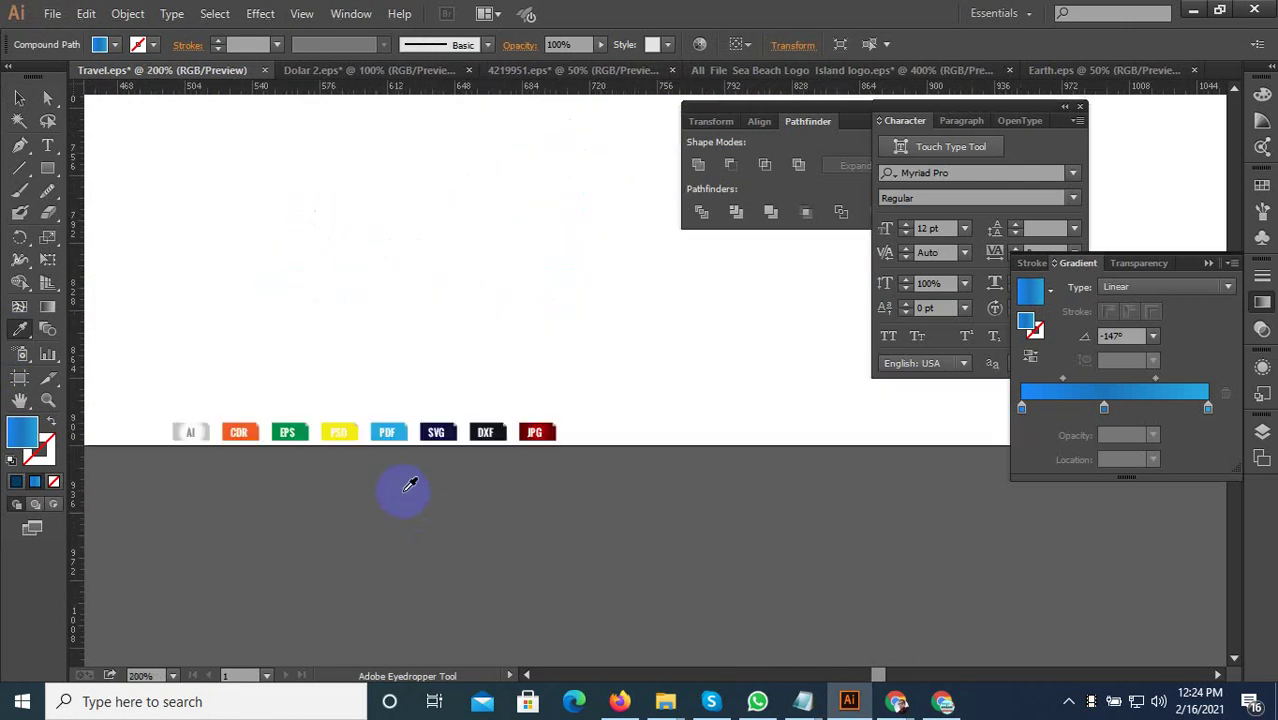
click(358, 431)
scroll(403, 527, down, 3)
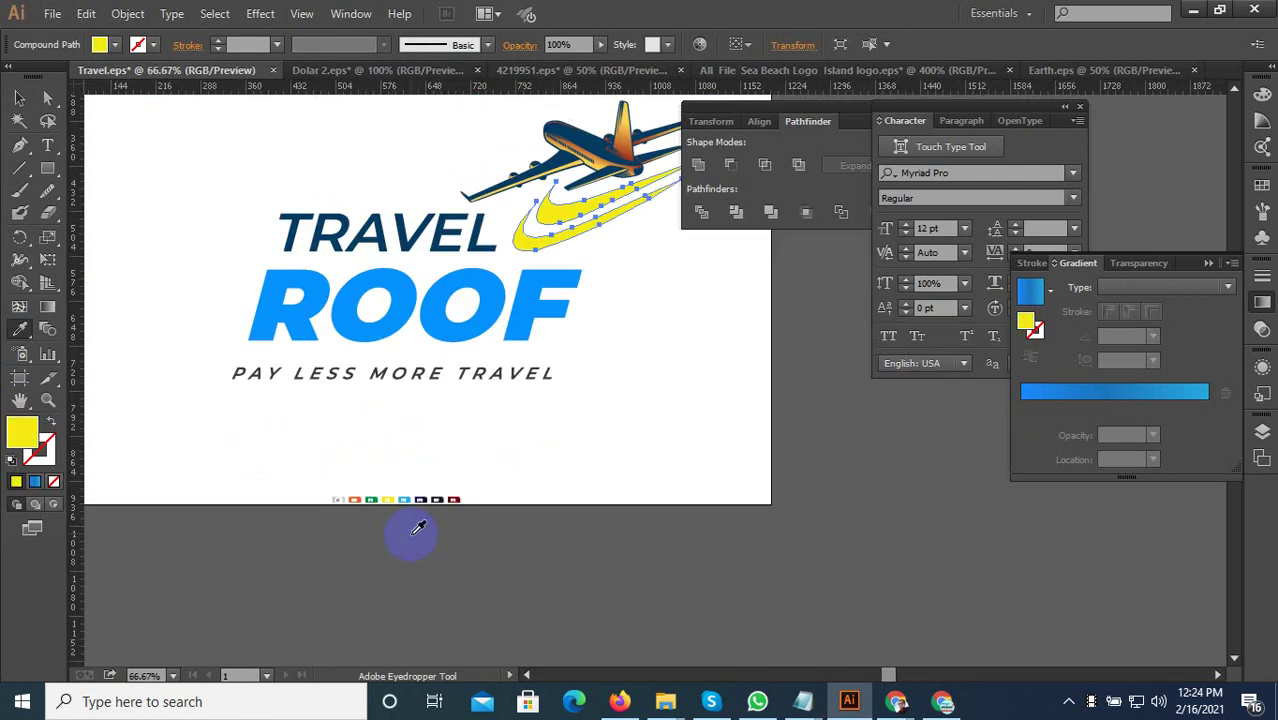
Deselect everything, then reselect the yellow swoosh and pick up the Eyedropper.
click(19, 97)
click(544, 454)
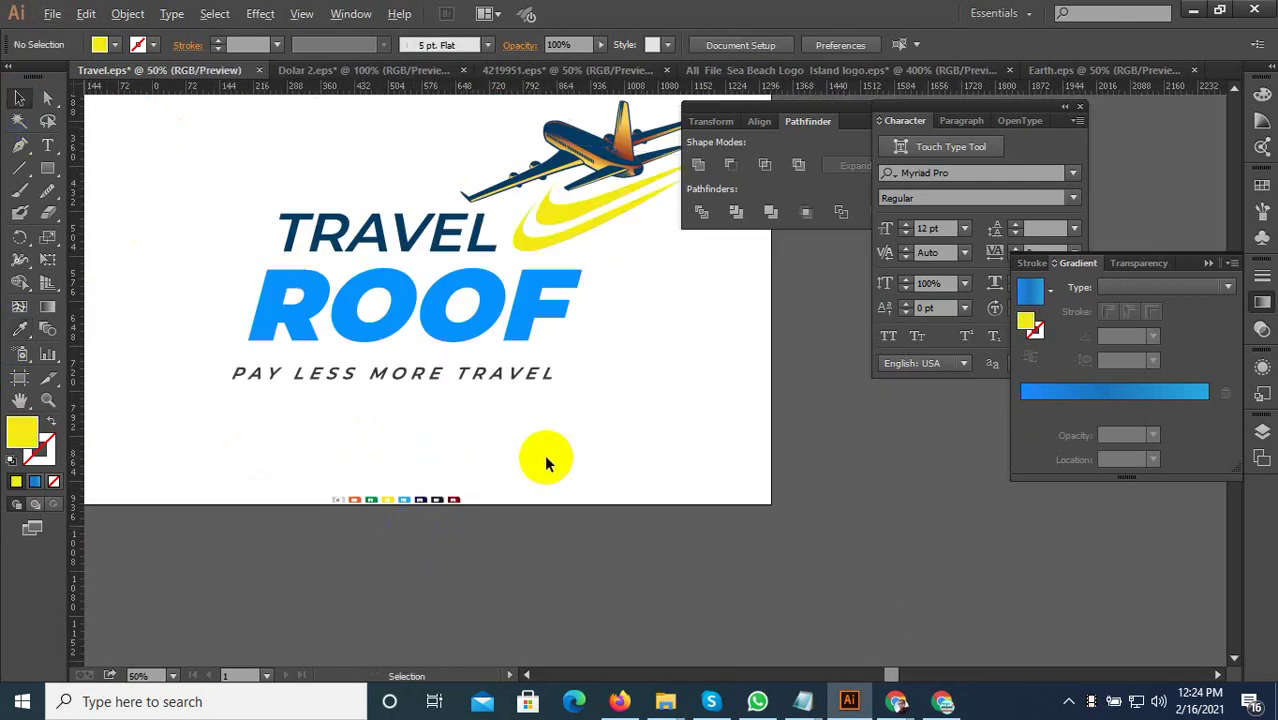
scroll(572, 440, down, 2)
scroll(572, 440, up, 3)
click(570, 341)
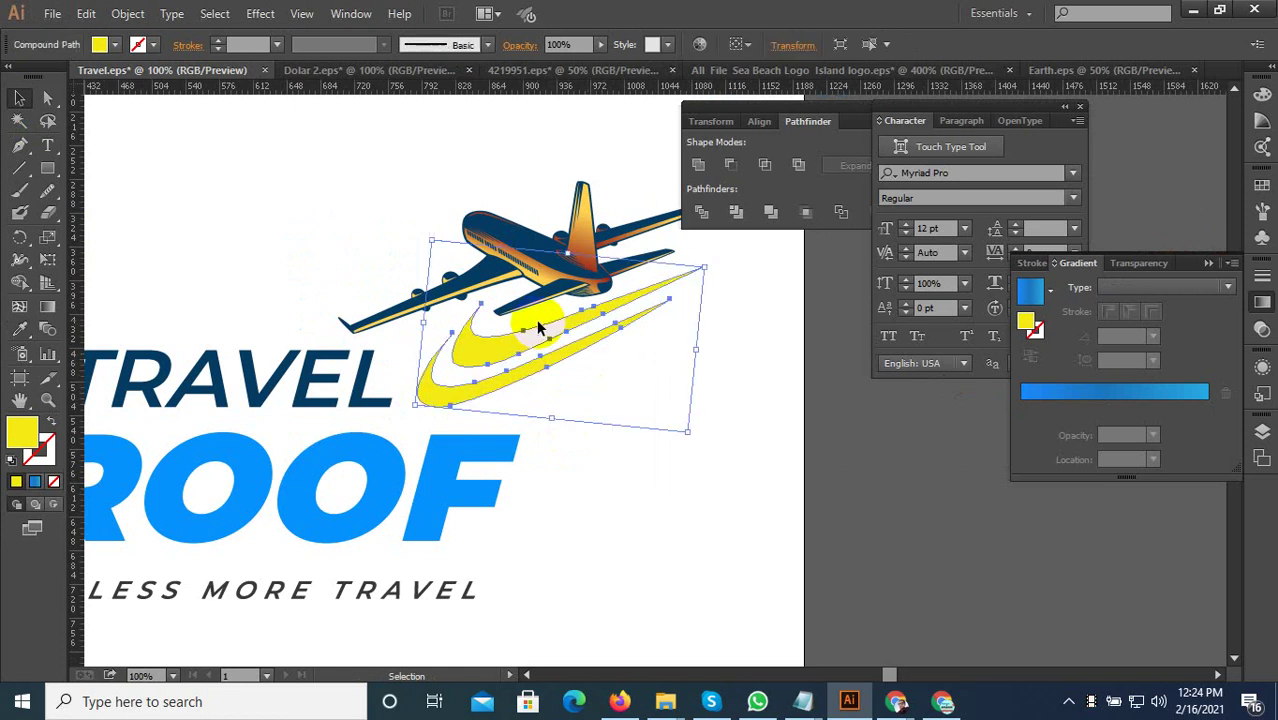
click(19, 329)
Copy the plane tail's dark-red-to-orange gradient onto the swoosh and dismiss the Skype popups.
scroll(620, 254, up, 2)
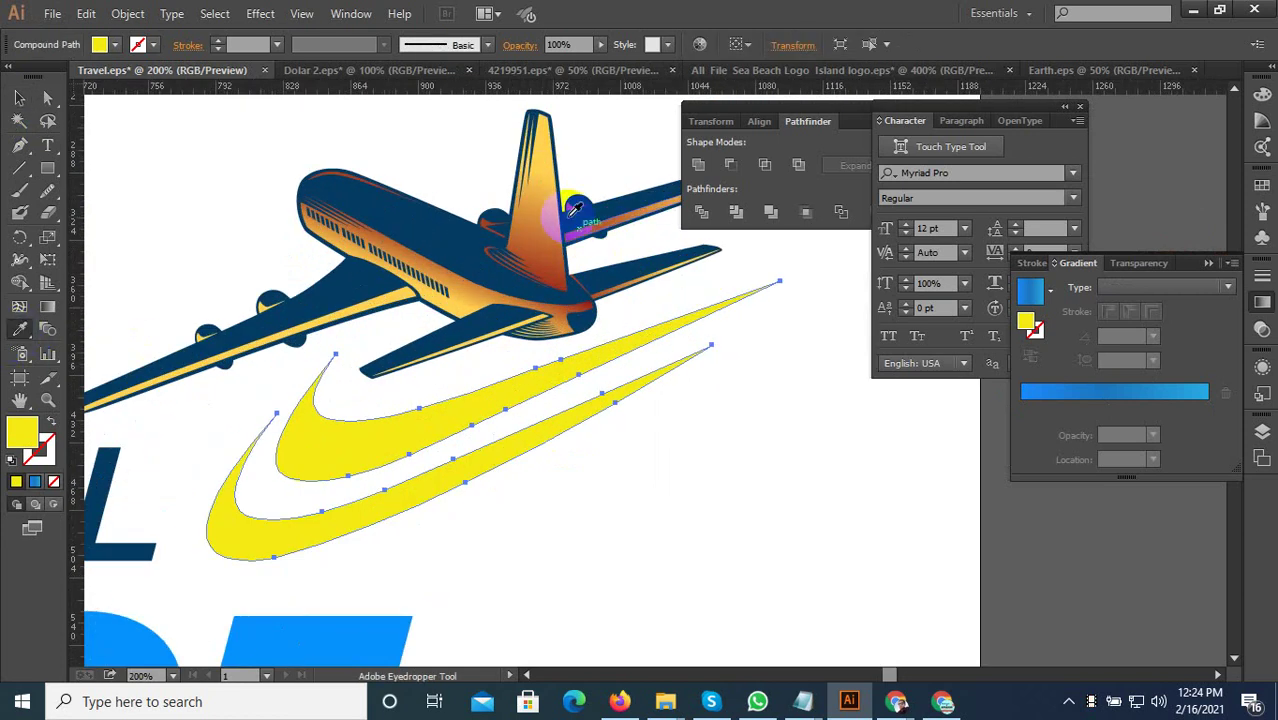
click(548, 172)
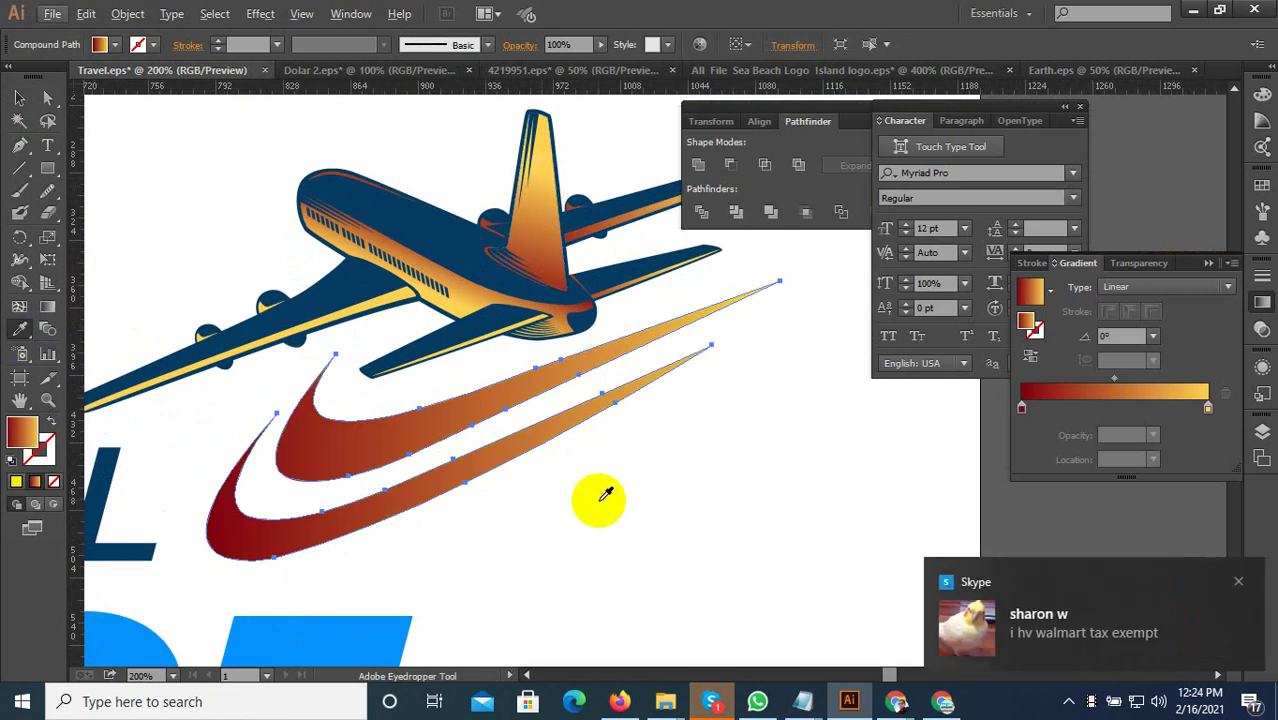
mouse_move(1100, 615)
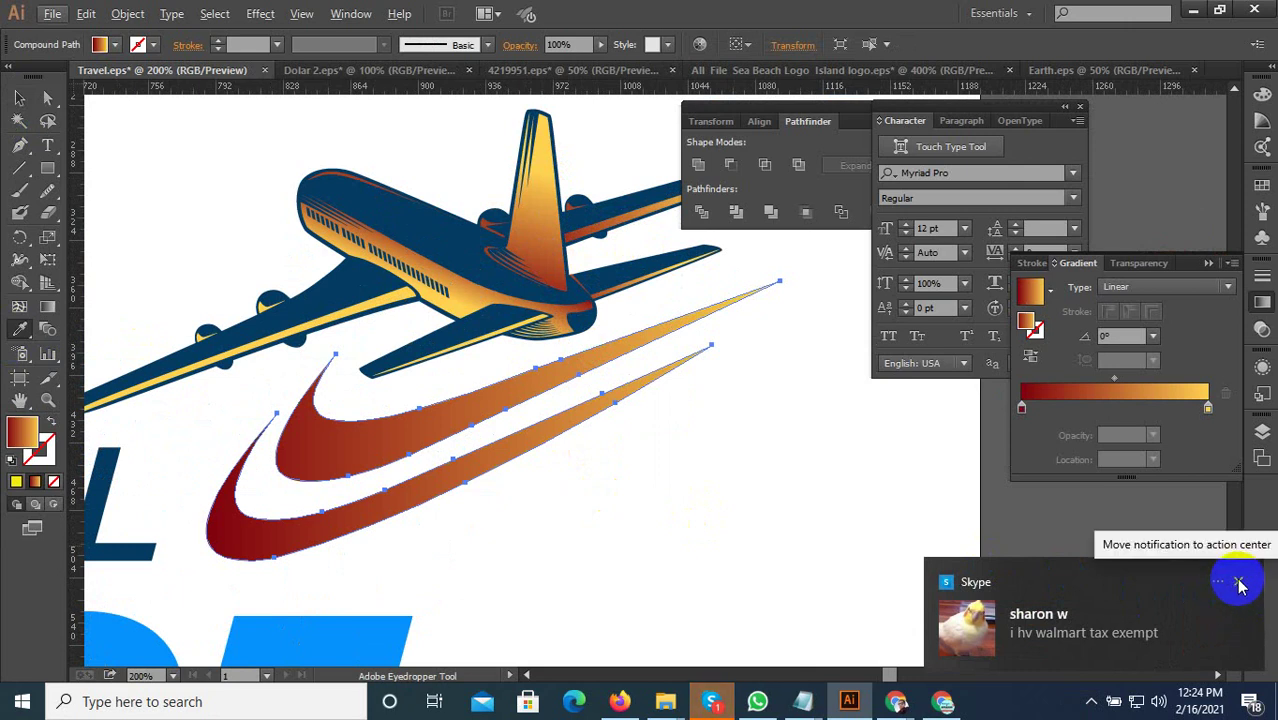
click(1238, 583)
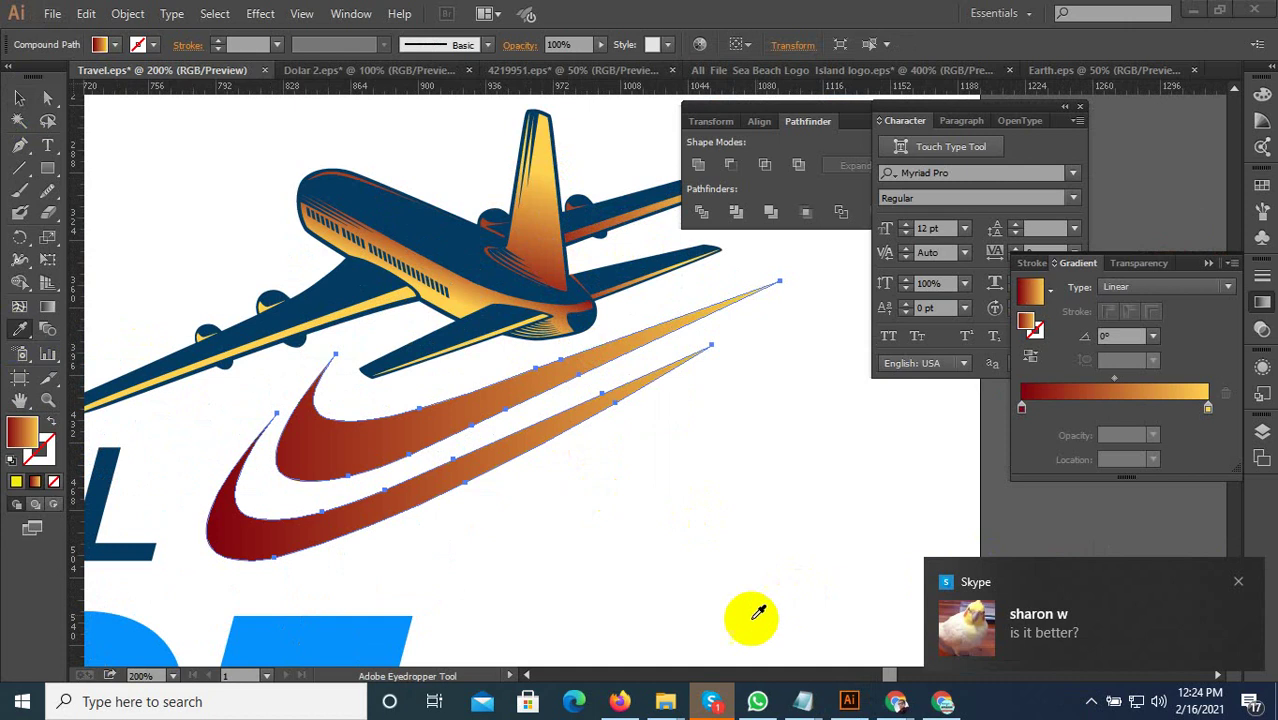
click(1174, 628)
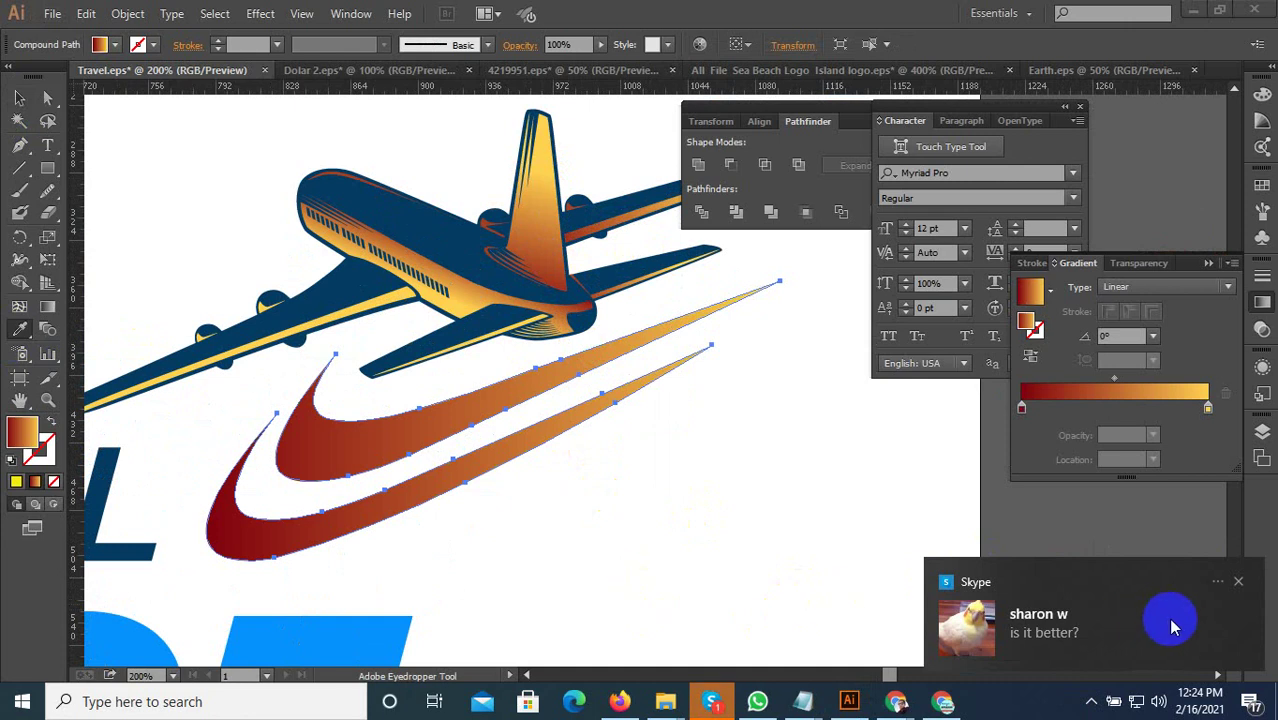
click(1239, 584)
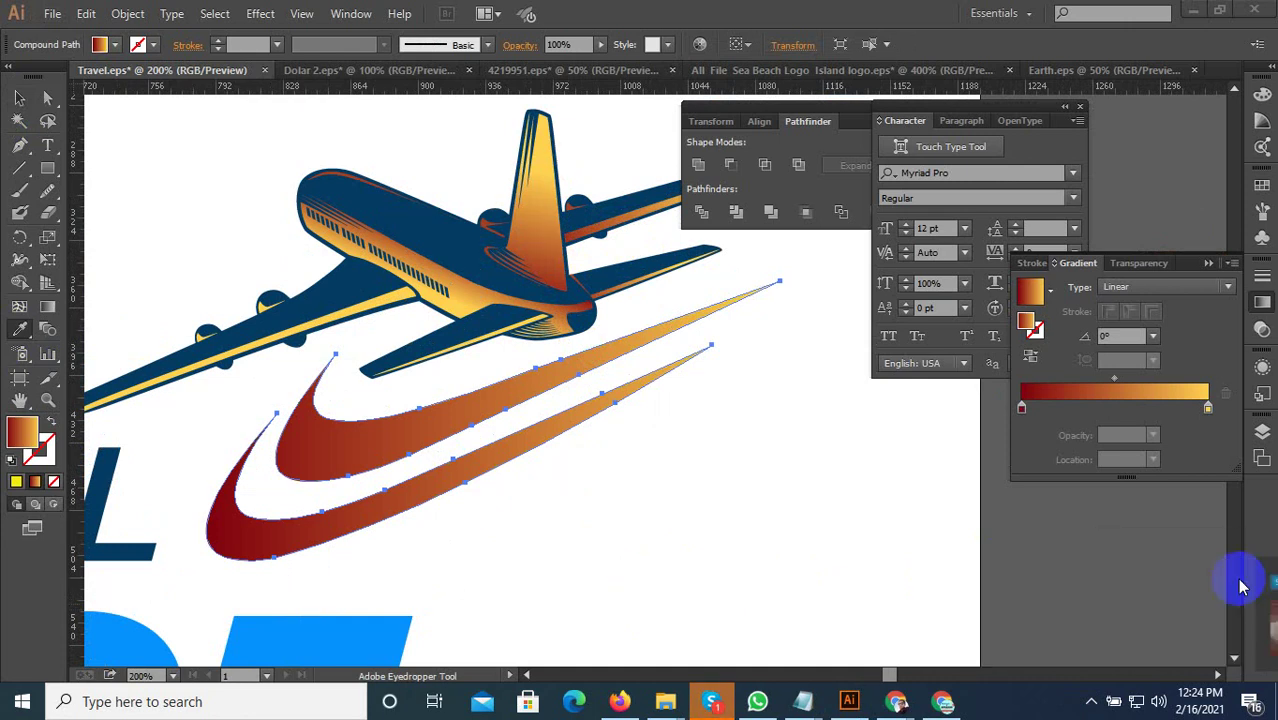
Return to the Selection tool and deselect the swoosh.
scroll(710, 507, down, 3)
click(19, 97)
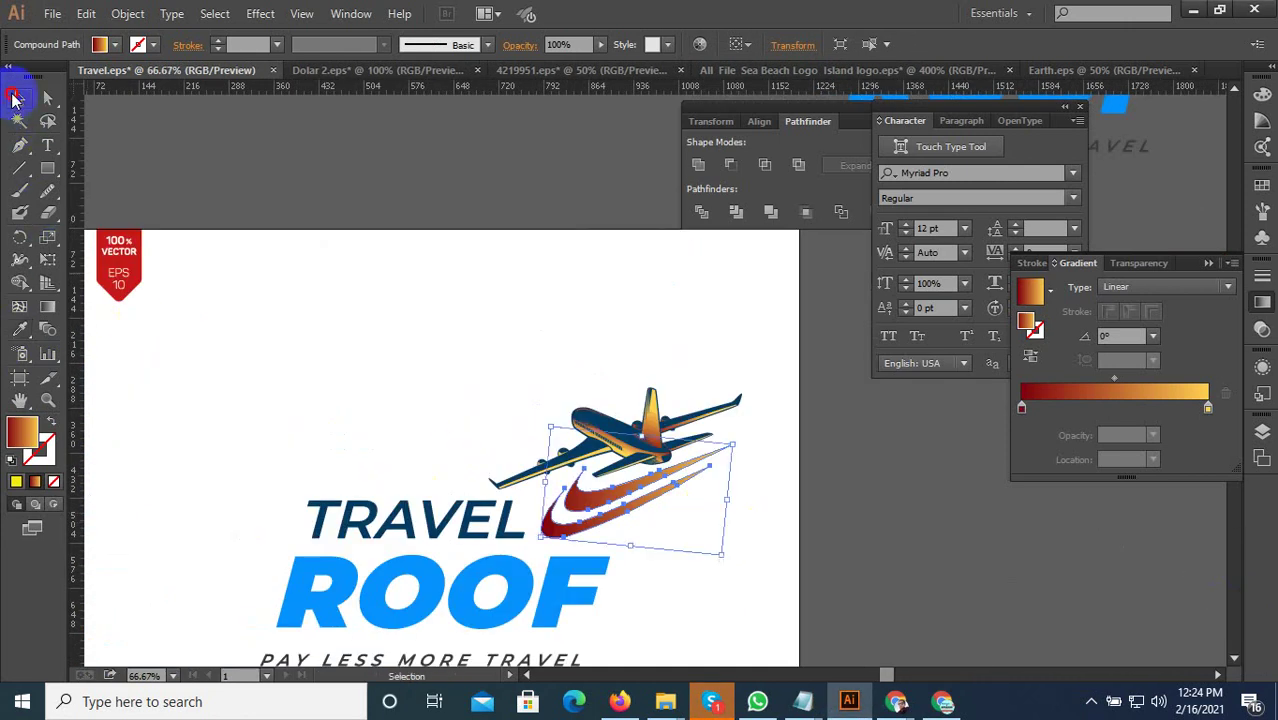
click(650, 551)
scroll(655, 572, up, 1)
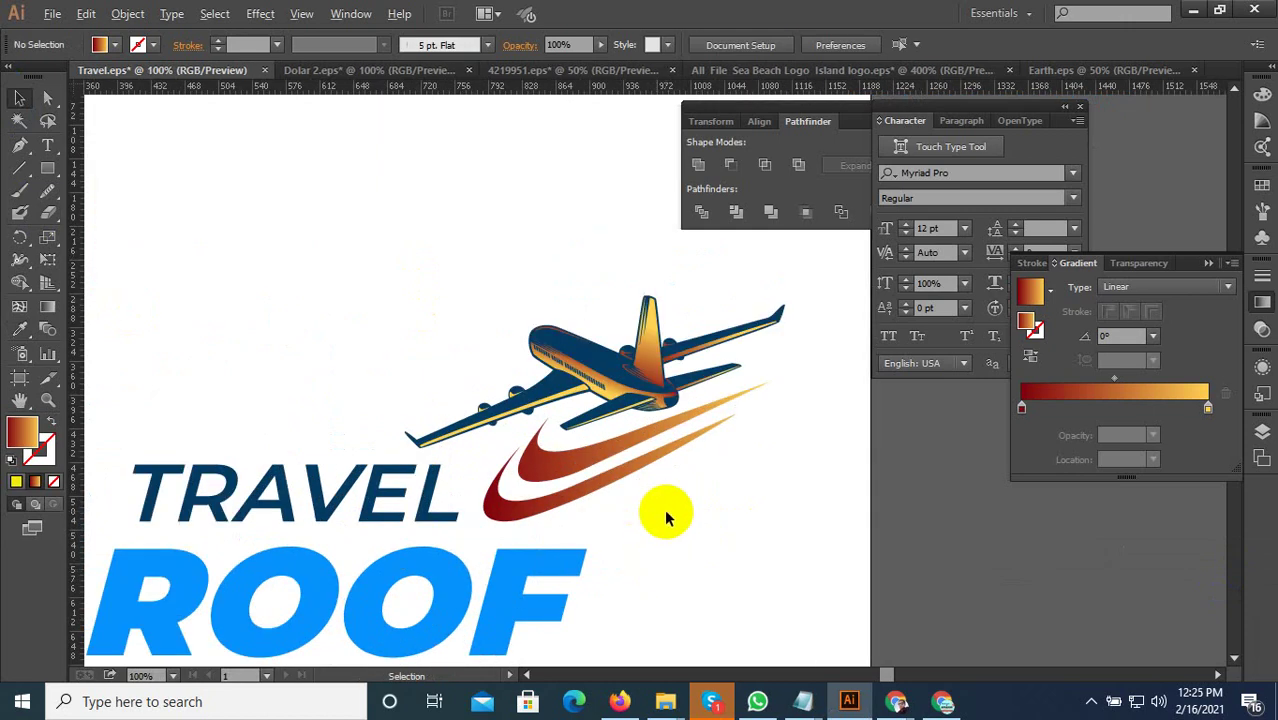
scroll(668, 518, down, 2)
scroll(686, 536, up, 1)
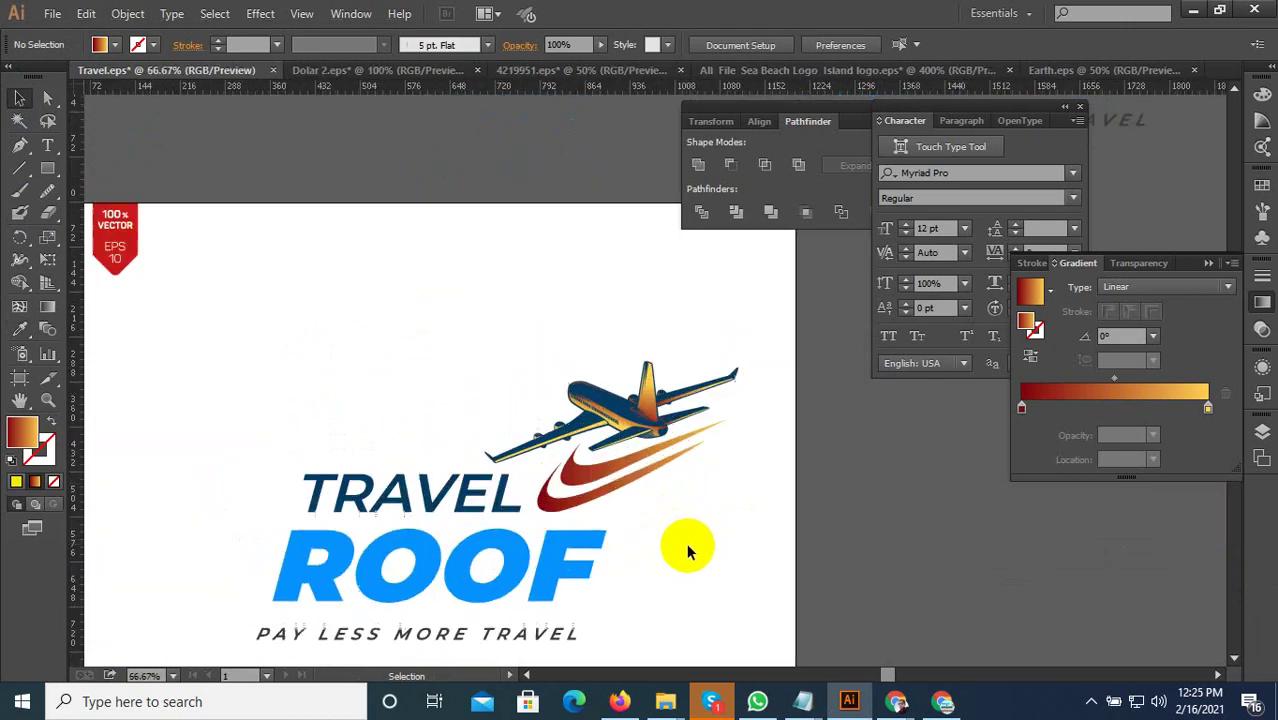
scroll(671, 513, down, 1)
scroll(671, 514, up, 1)
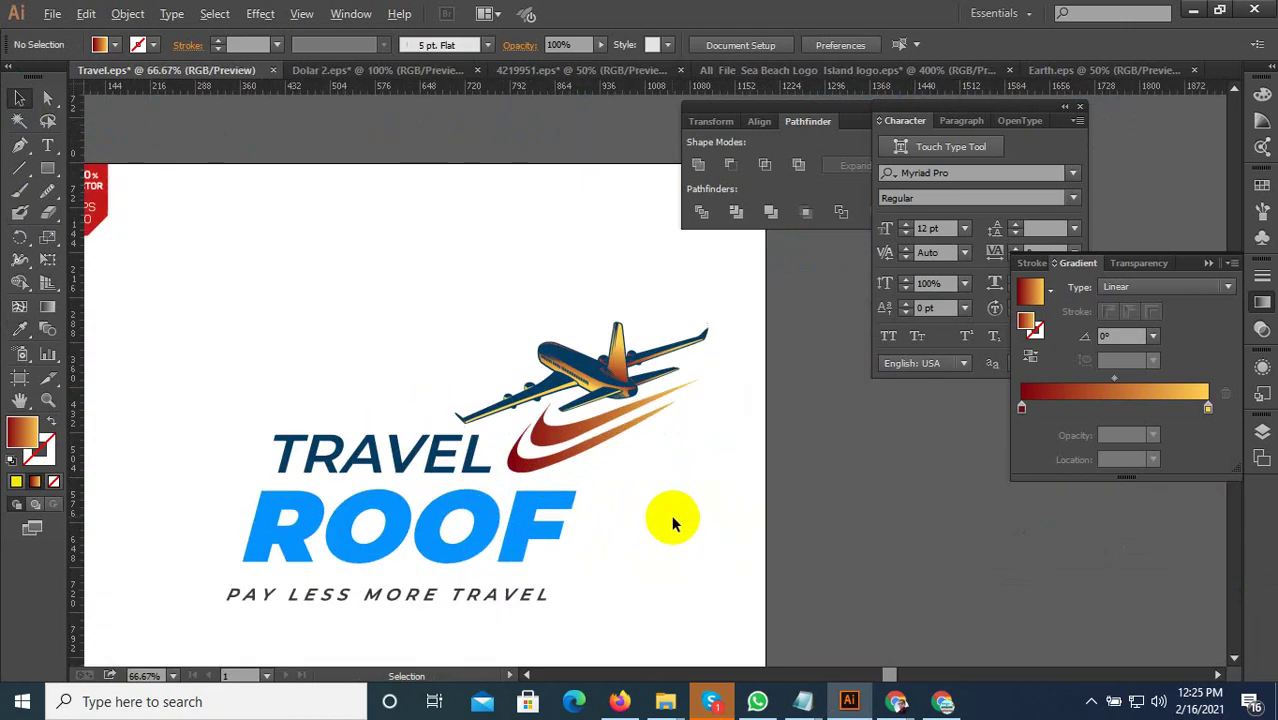
Change the swoosh's gradient stops to yellow swatches in the Gradient panel.
click(573, 430)
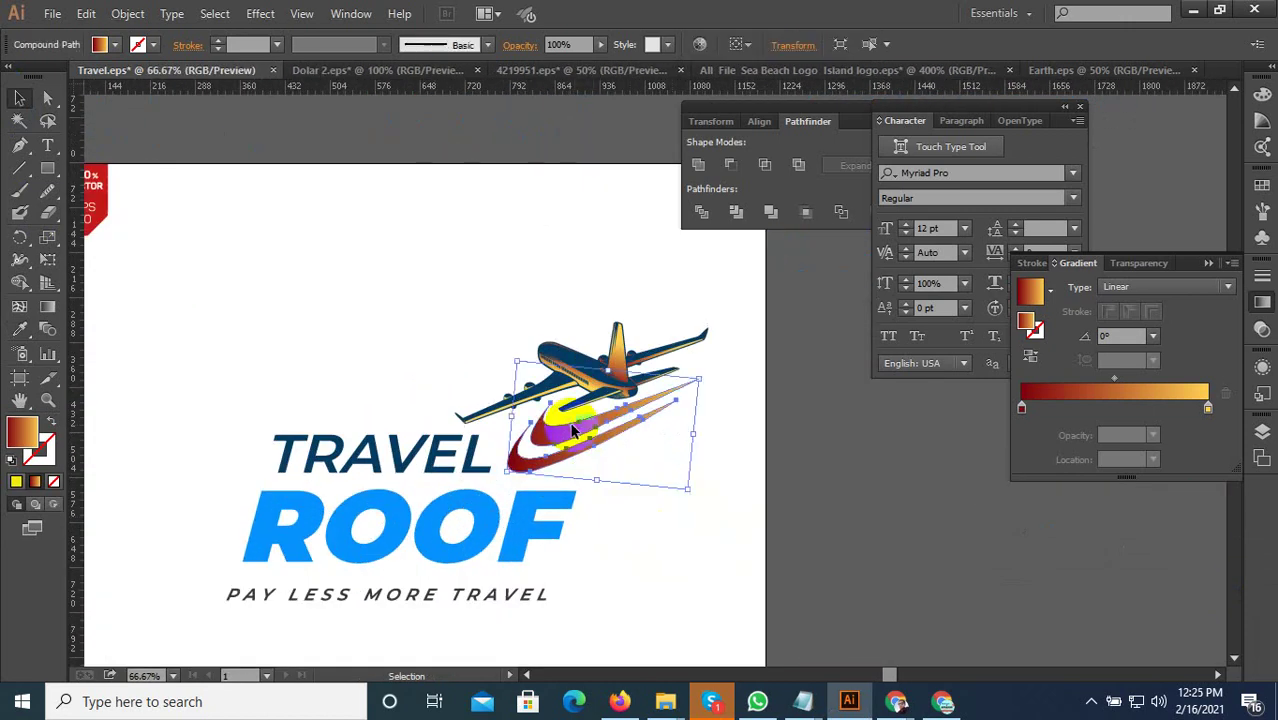
double_click(1021, 410)
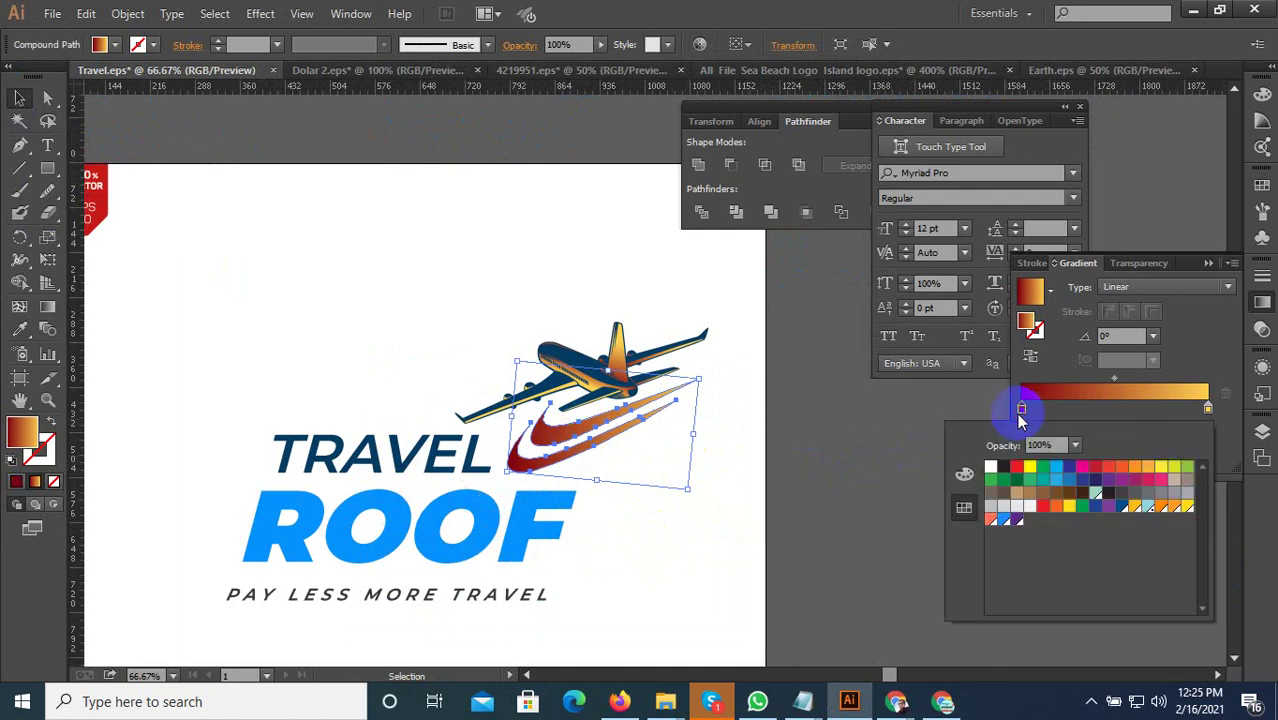
click(1163, 467)
key(Escape)
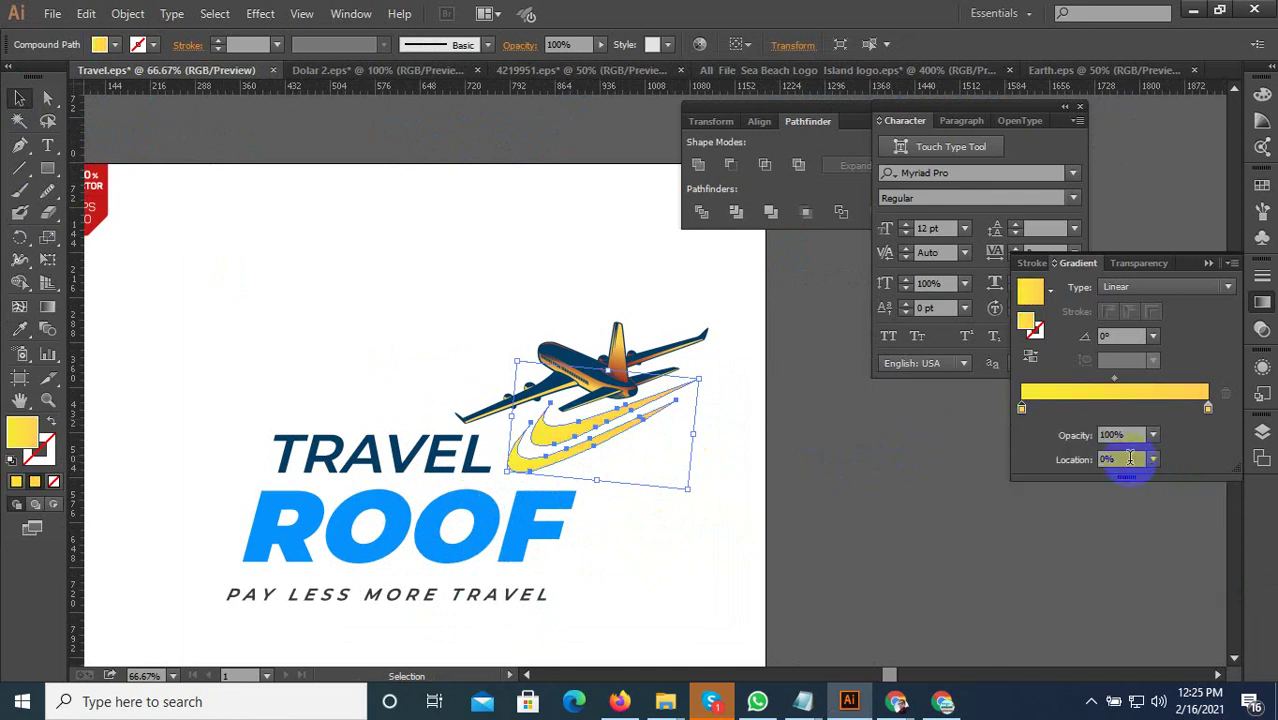
key(ctrl+z)
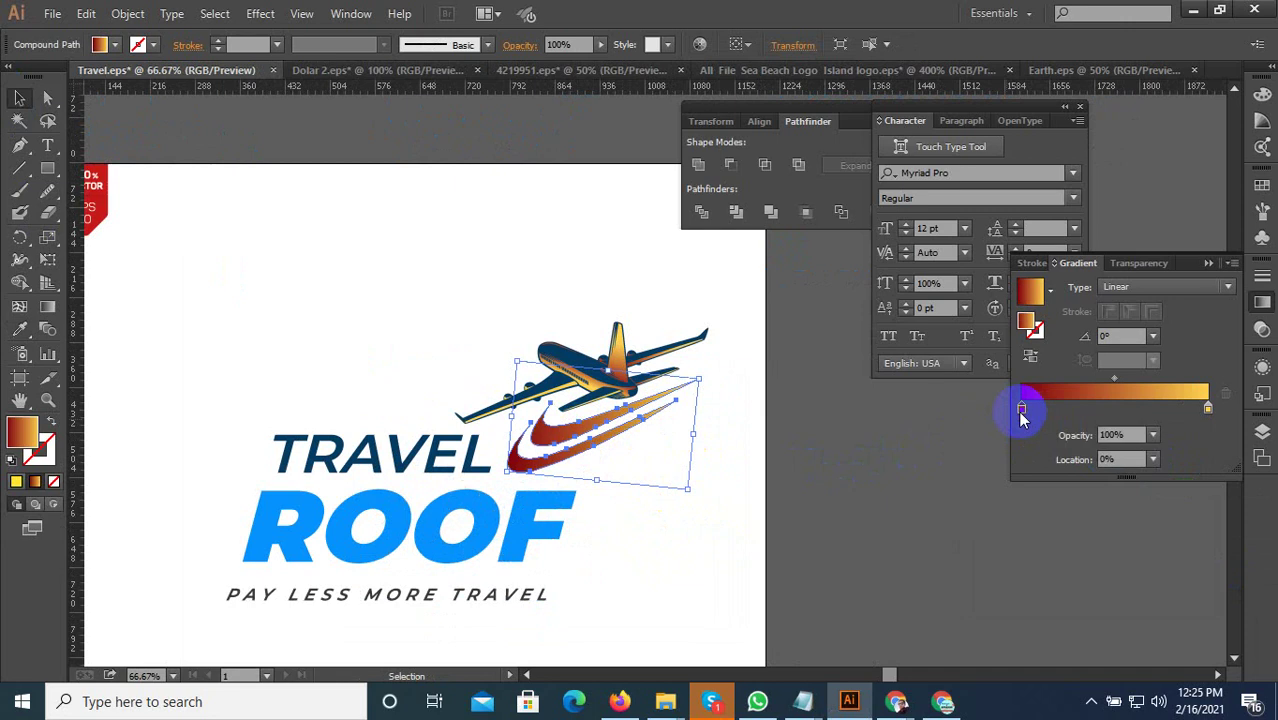
double_click(1021, 410)
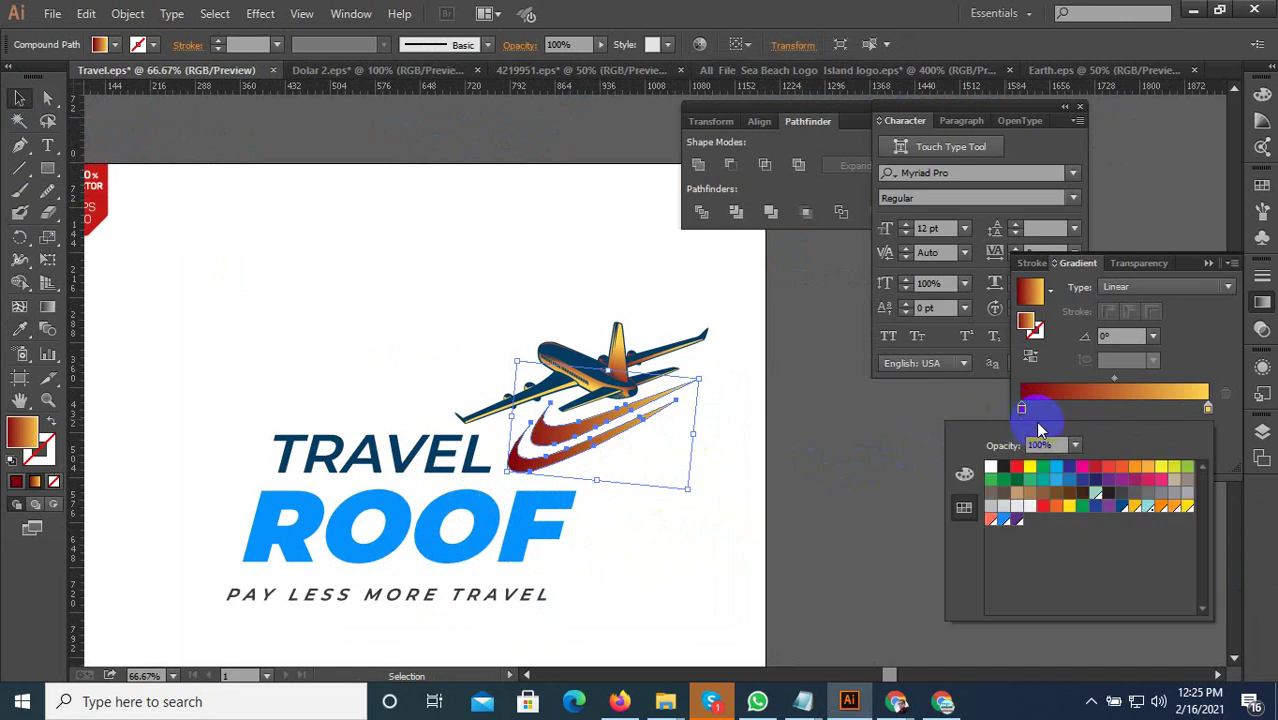
click(1151, 470)
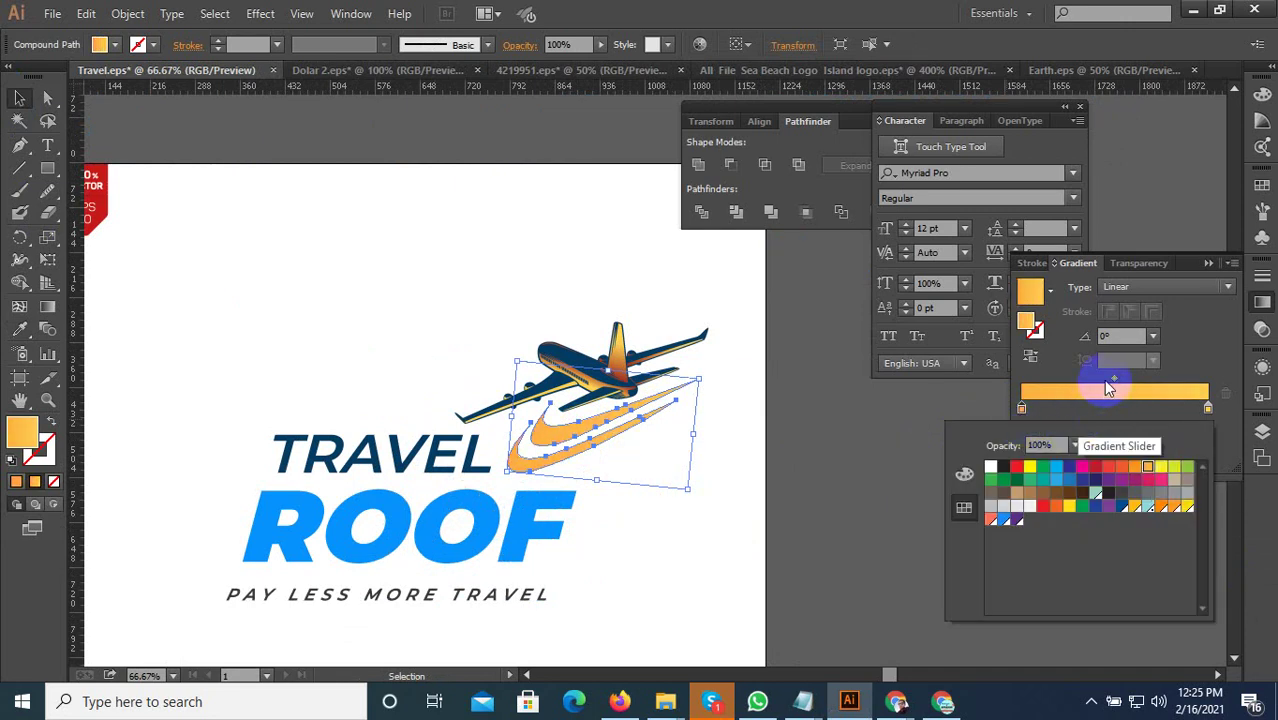
click(1160, 468)
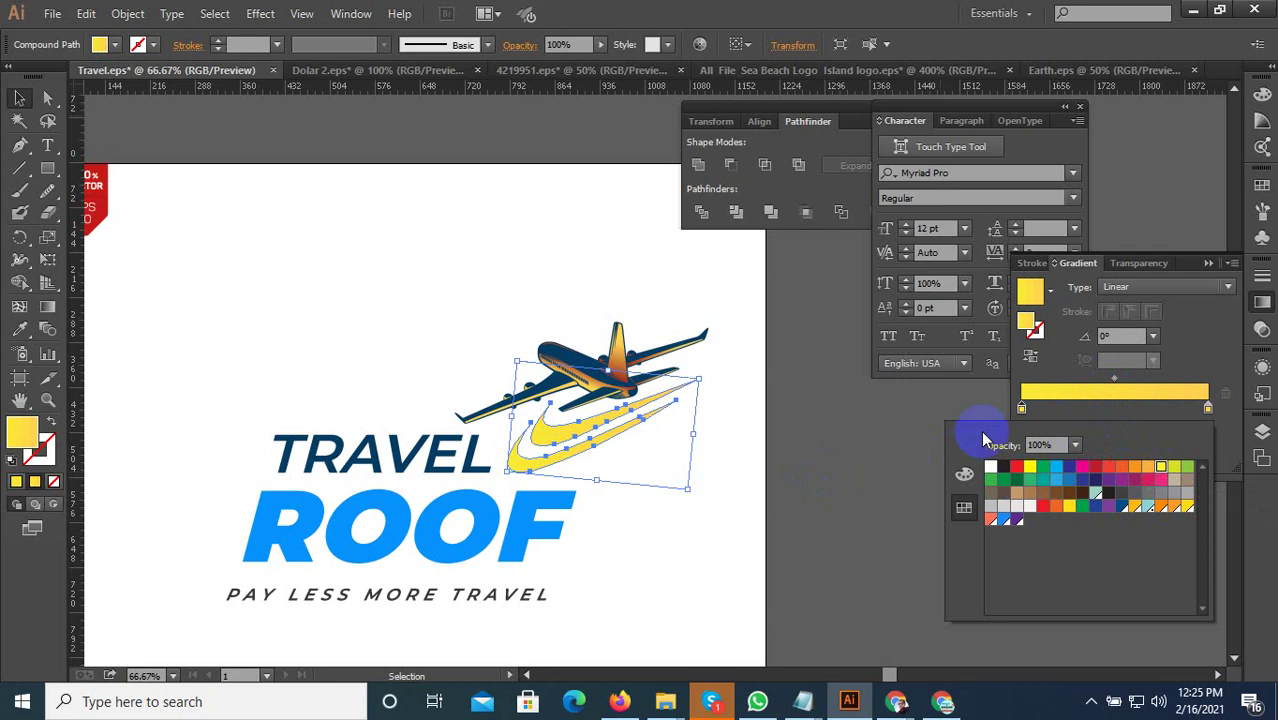
click(1112, 381)
click(1101, 381)
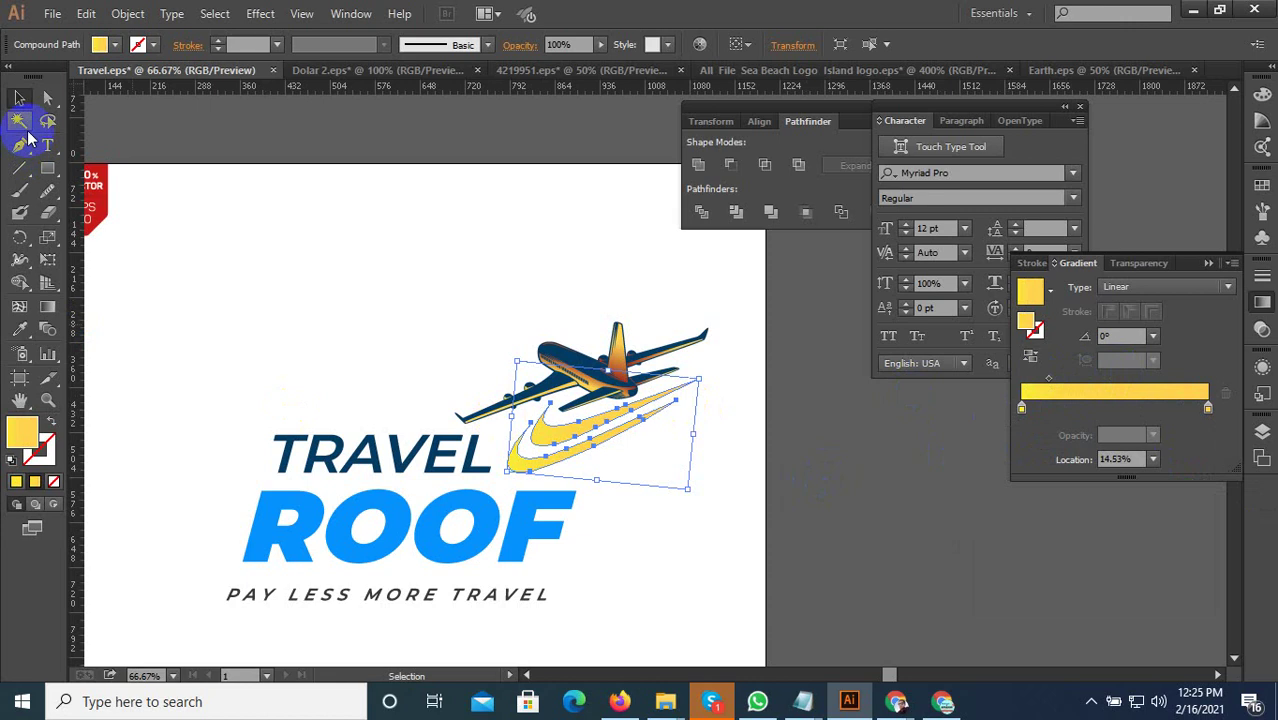
Deselect the artwork and open Save for Web with JPEG High at 1200×900 px.
click(365, 234)
scroll(701, 585, down, 2)
scroll(701, 577, up, 3)
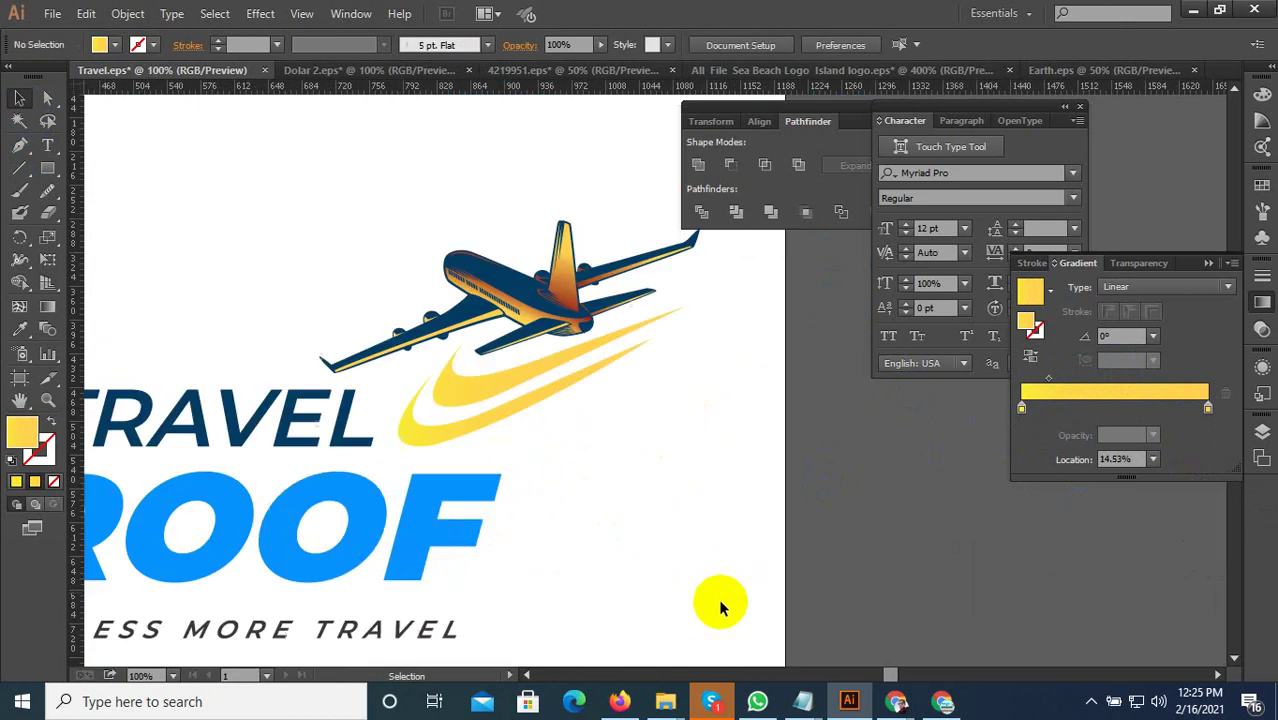
scroll(594, 413, down, 1)
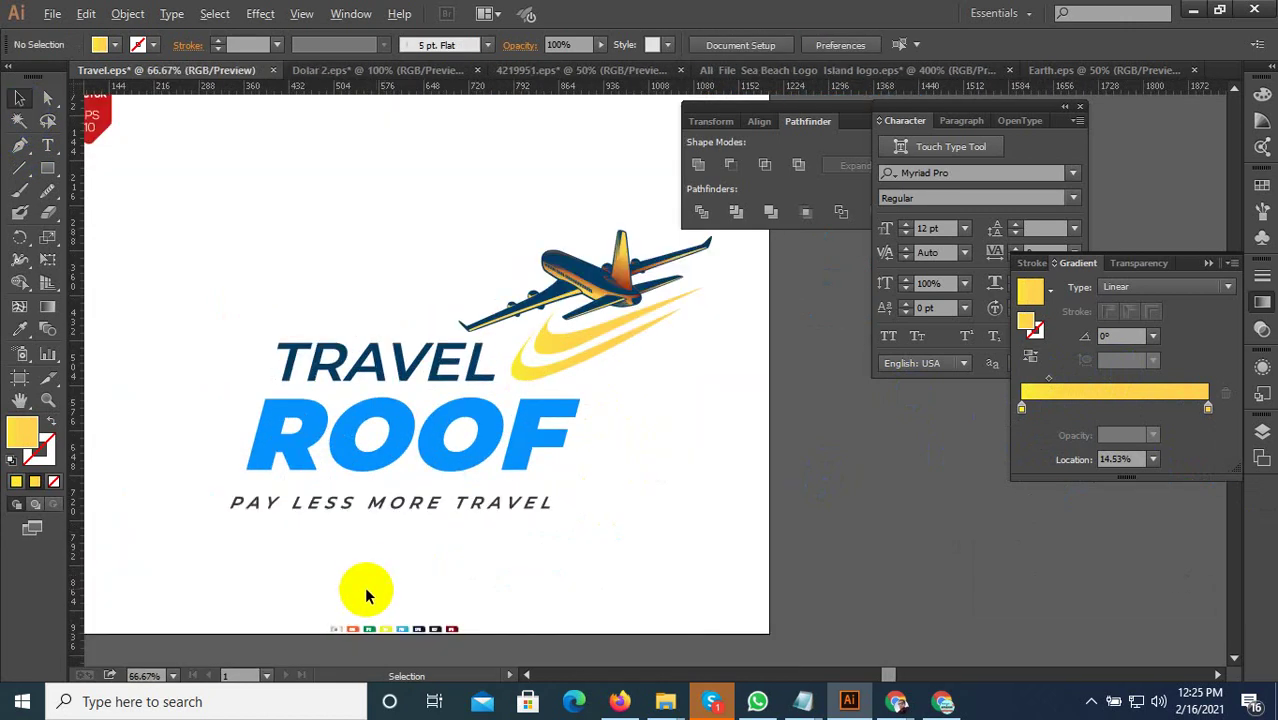
scroll(364, 586, down, 1)
scroll(365, 590, down, 1)
scroll(366, 594, up, 1)
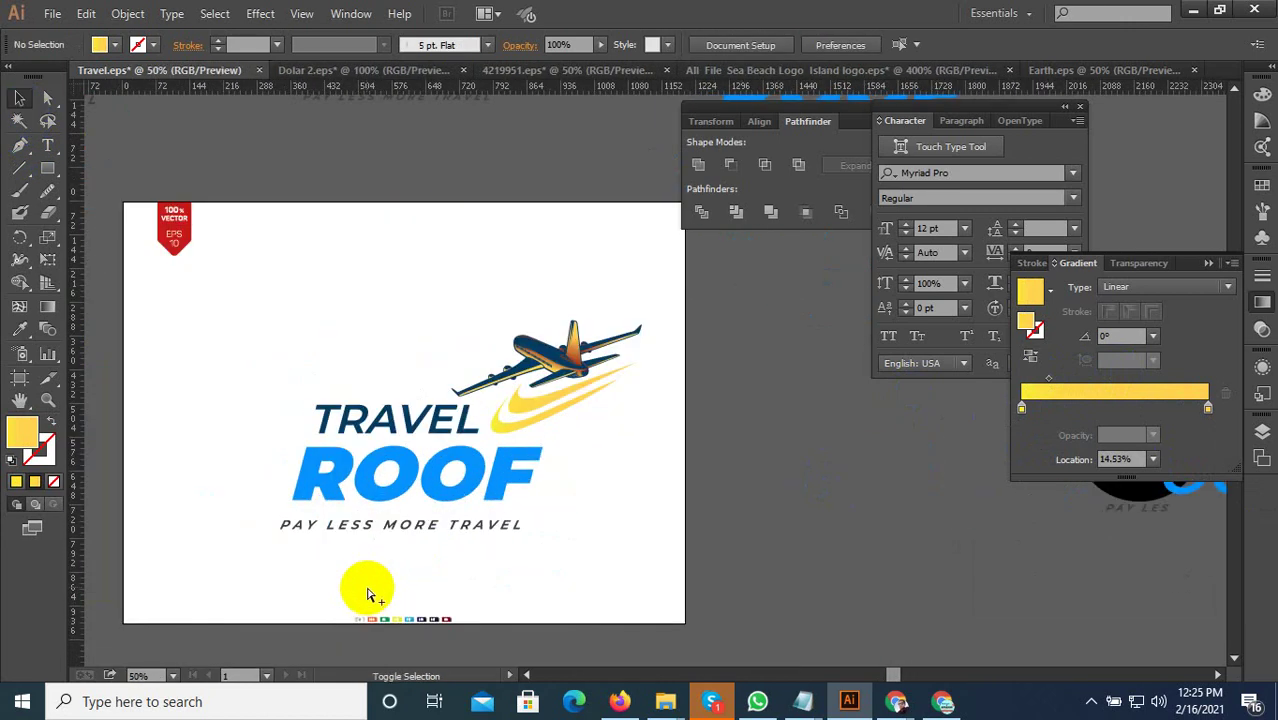
key(ctrl+alt+shift+s)
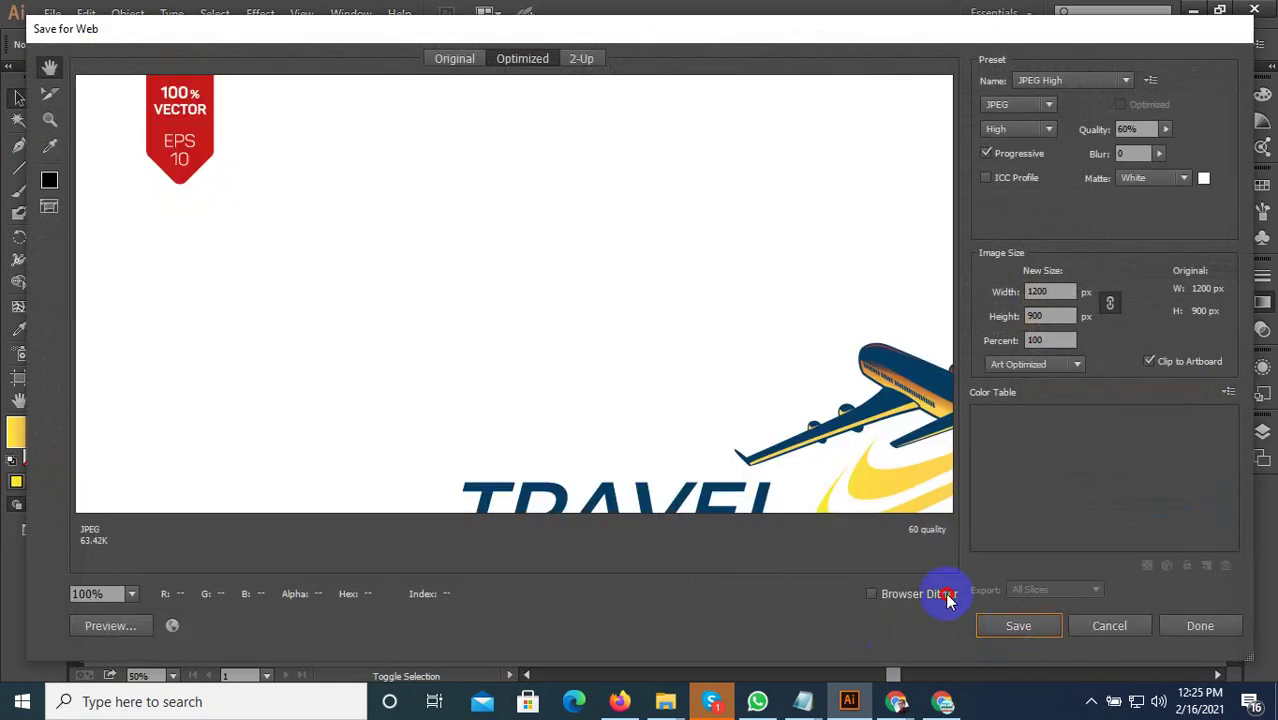
Cancel the Save for Web dialog without exporting.
click(1109, 625)
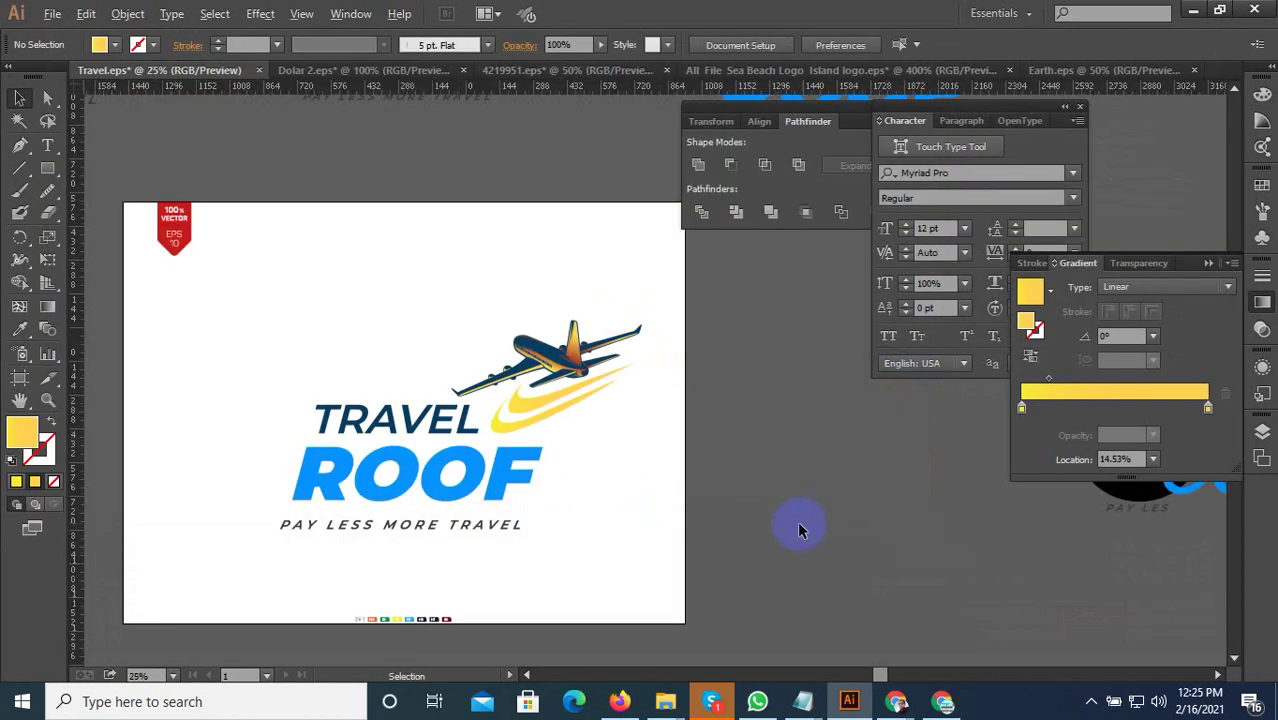
scroll(584, 509, down, 1)
scroll(584, 509, up, 1)
scroll(584, 509, down, 1)
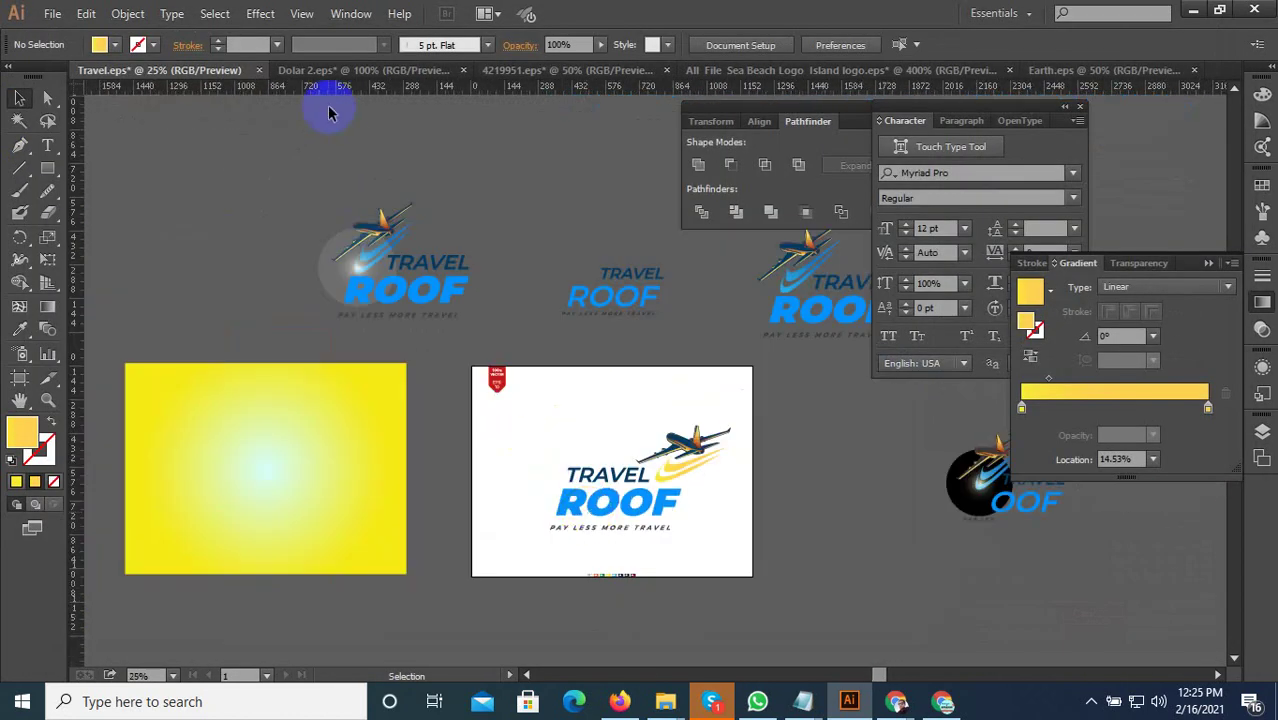
Inspect the TRAVEL ROOF logo in the Sea Beach logo document, then return to Travel.eps.
click(745, 70)
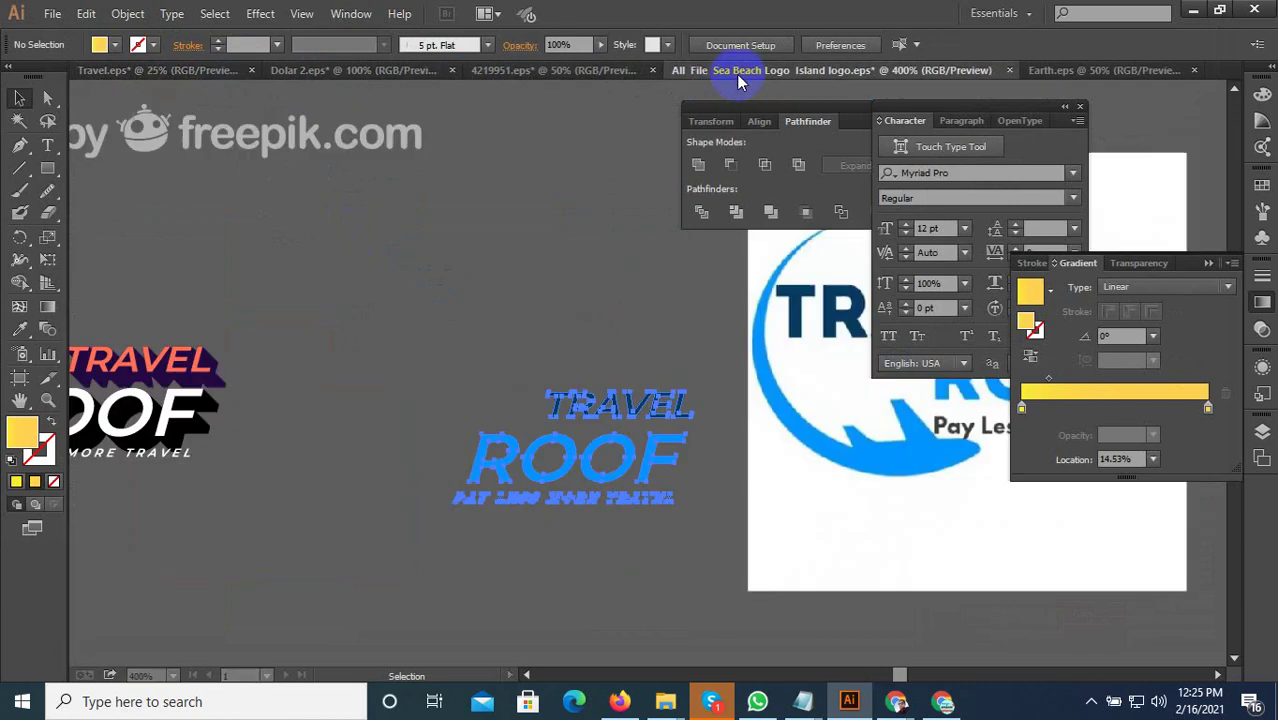
click(571, 455)
scroll(628, 548, up, 2)
click(509, 537)
scroll(535, 568, down, 3)
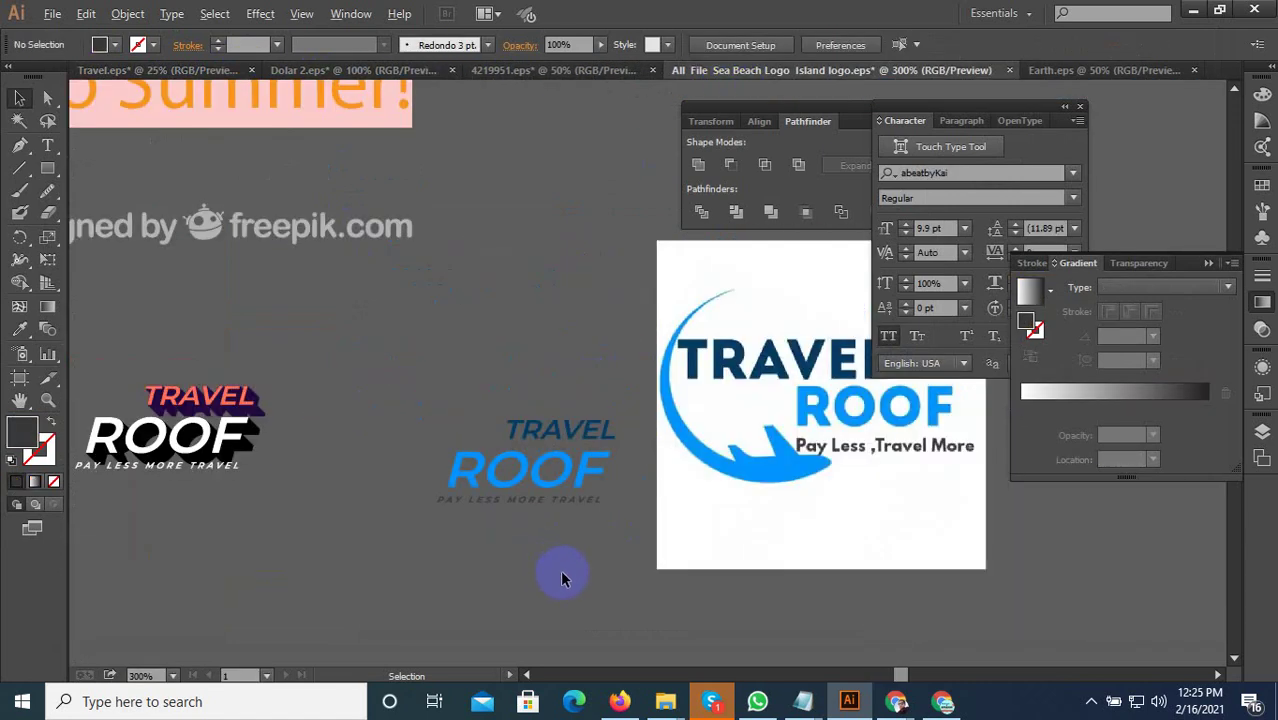
scroll(562, 578, down, 1)
click(150, 70)
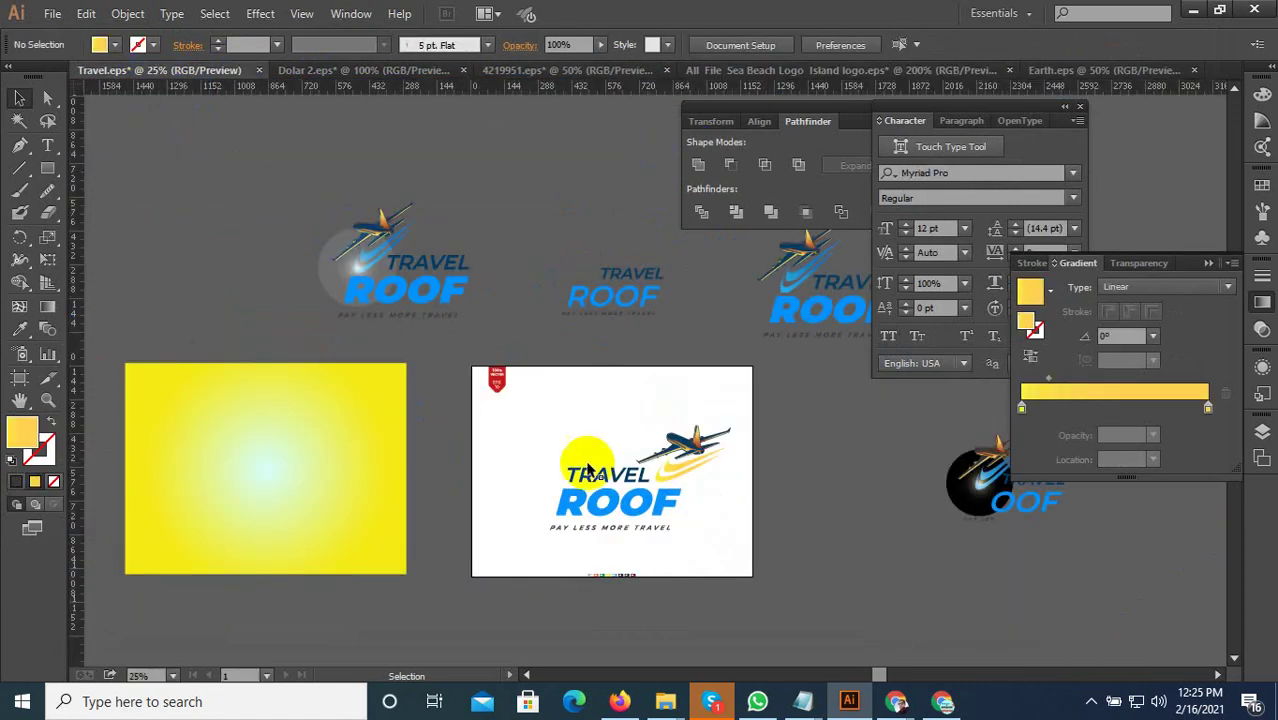
Select the Travel Roof logo and pan the Sea Beach document to find the Island Vibe logos.
drag(588, 470, 567, 402)
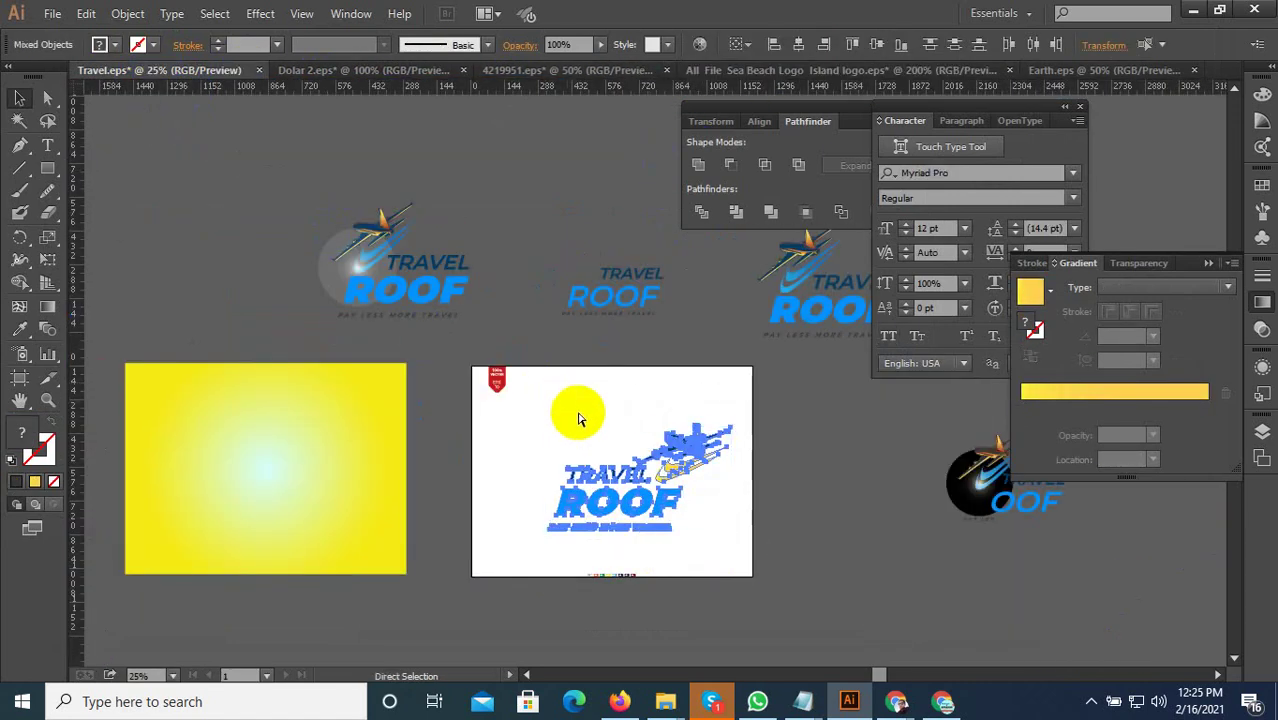
click(728, 72)
scroll(550, 507, down, 3)
scroll(718, 557, up, 1)
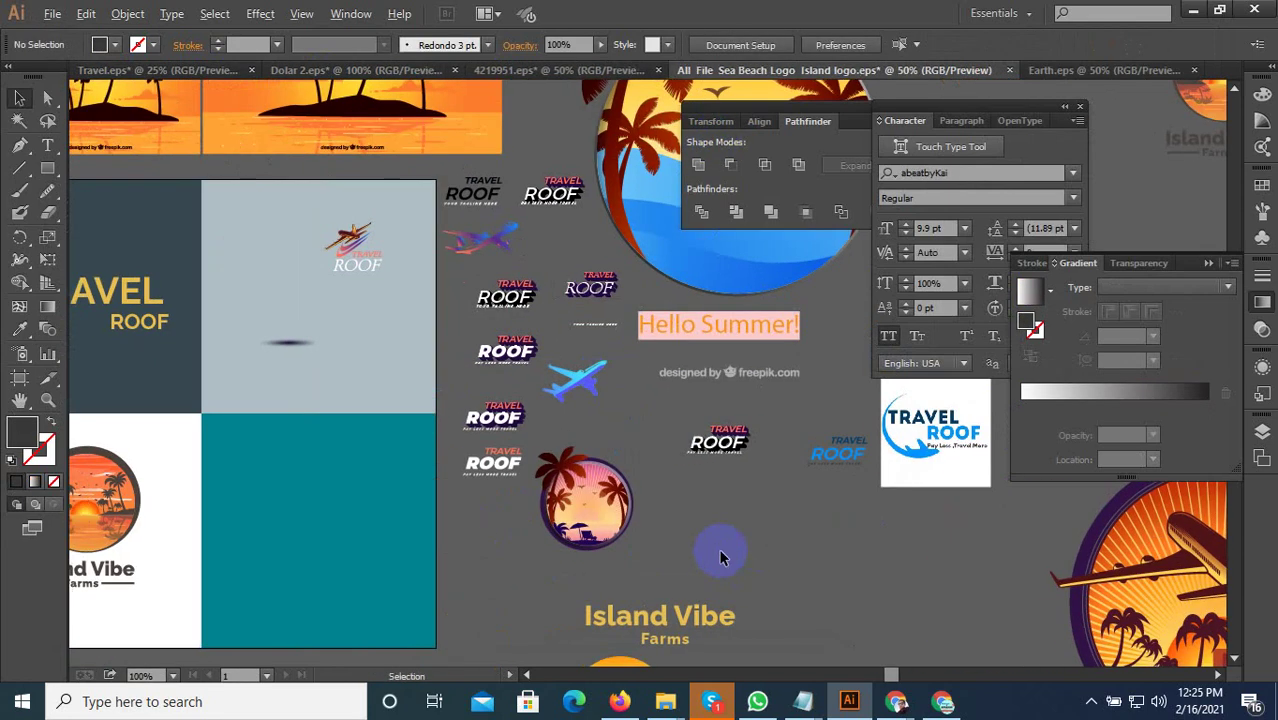
scroll(722, 557, down, 2)
scroll(505, 520, left, 3)
scroll(644, 412, up, 3)
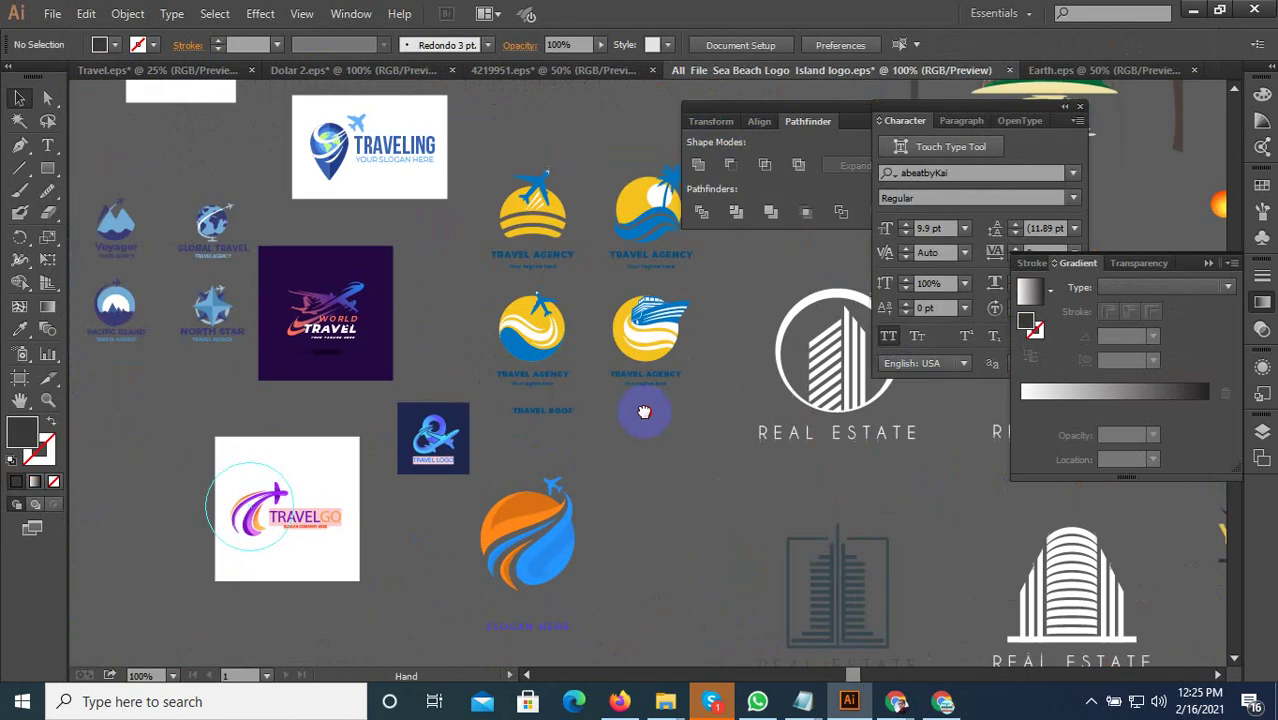
scroll(319, 306, up, 3)
scroll(345, 420, down, 5)
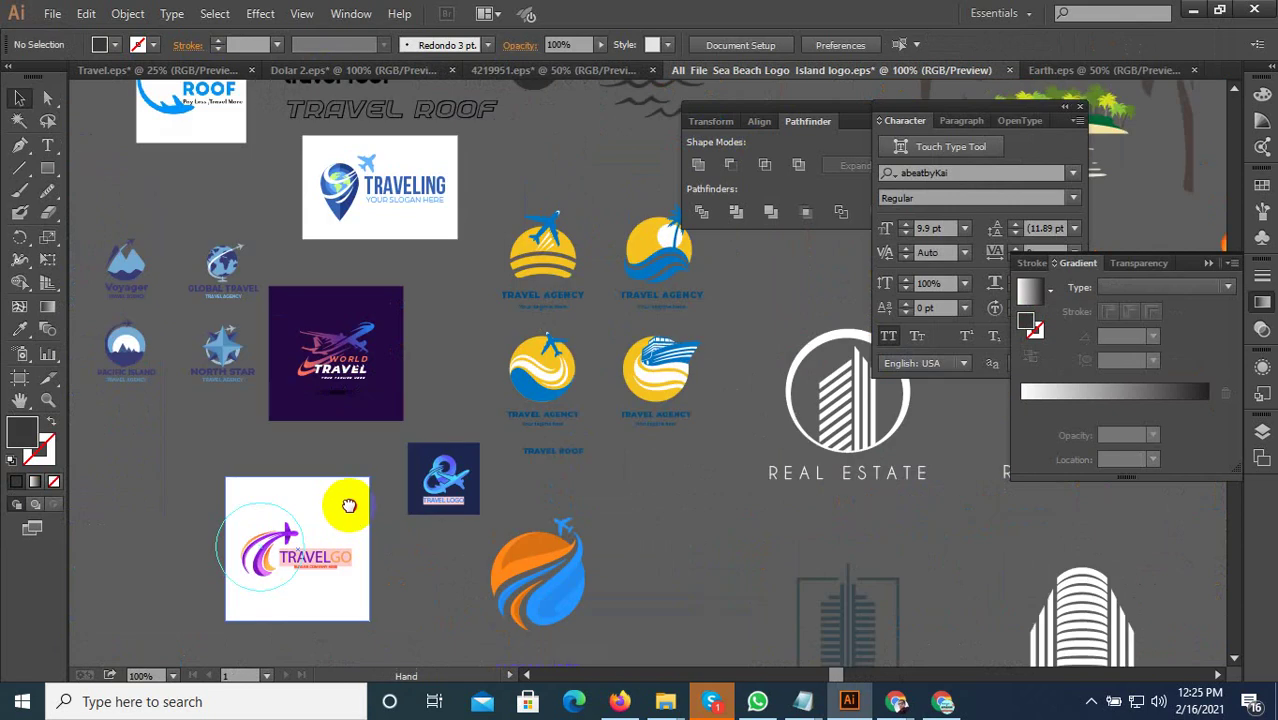
scroll(300, 380, down, 1)
scroll(337, 463, up, 3)
scroll(345, 460, down, 3)
drag(452, 491, 210, 500)
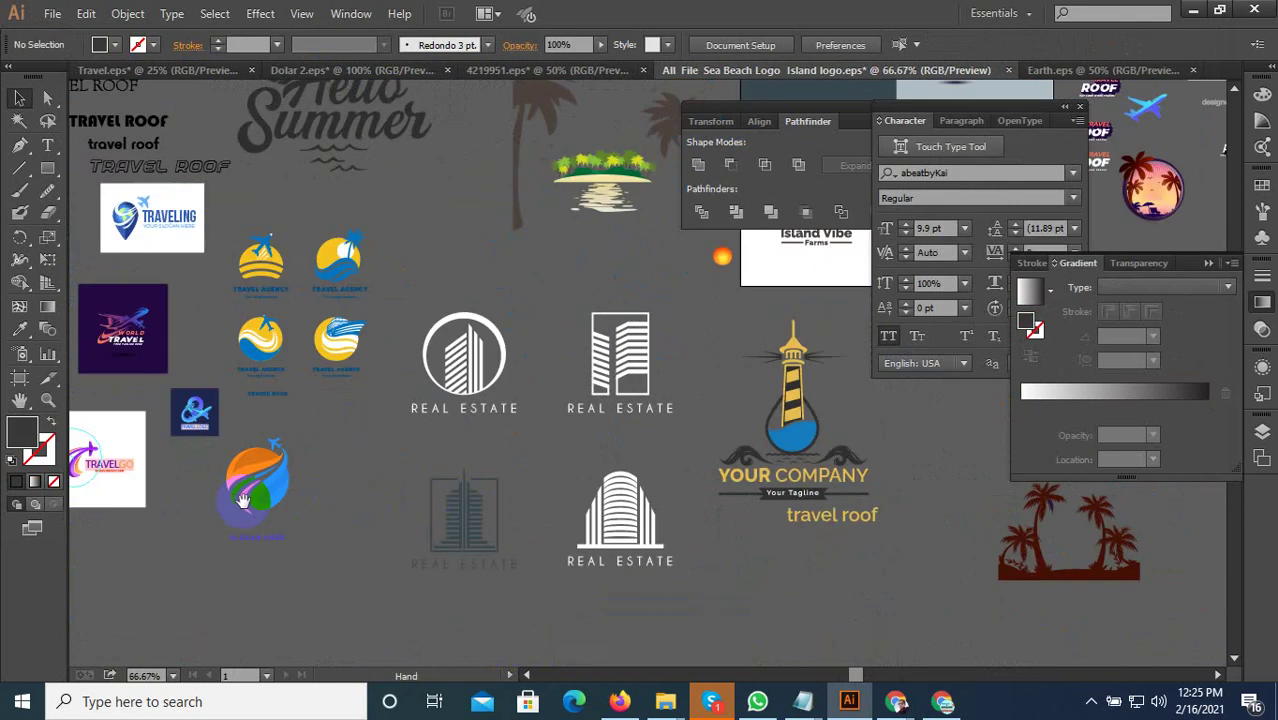
drag(495, 550, 287, 443)
drag(722, 461, 240, 509)
mouse_move(1025, 420)
mouse_down()
mouse_move(485, 394)
mouse_move(610, 510)
mouse_up()
scroll(612, 518, down, 2)
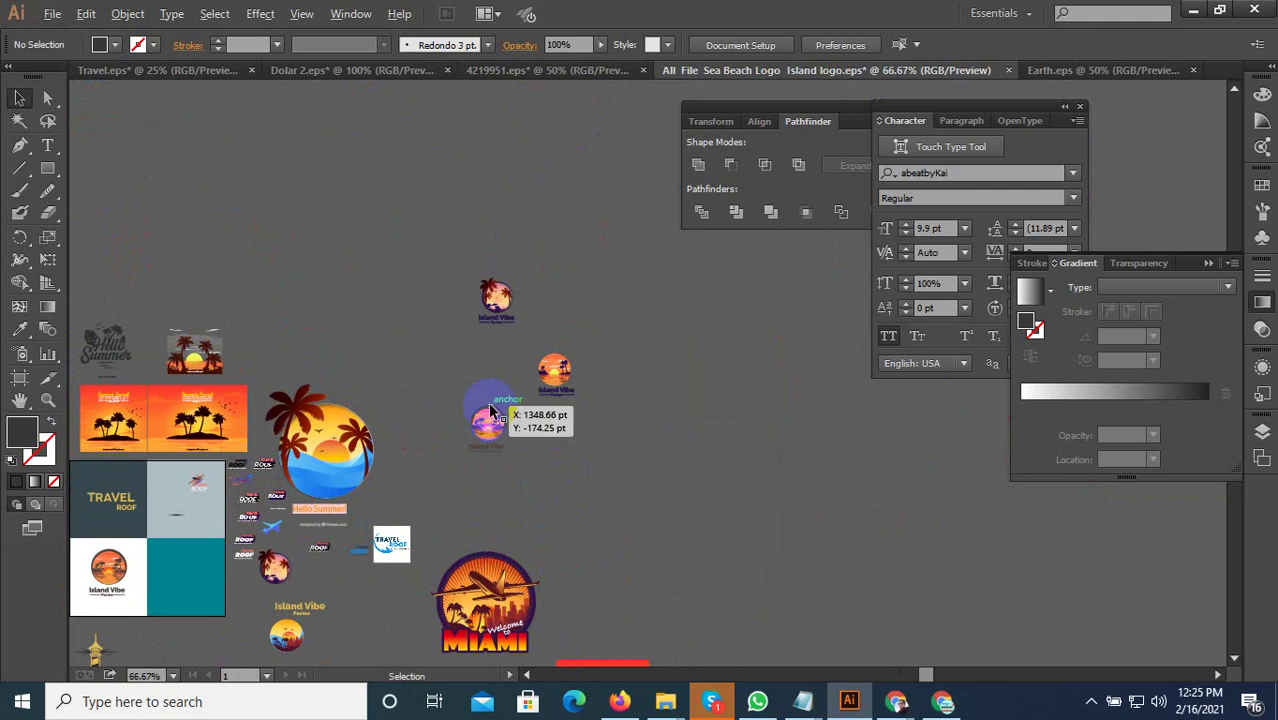
scroll(485, 414, up, 4)
scroll(397, 366, up, 1)
Shrink the TRAVEL ROOF logo, place it beside Island Vibe, and return to Travel.eps.
click(656, 434)
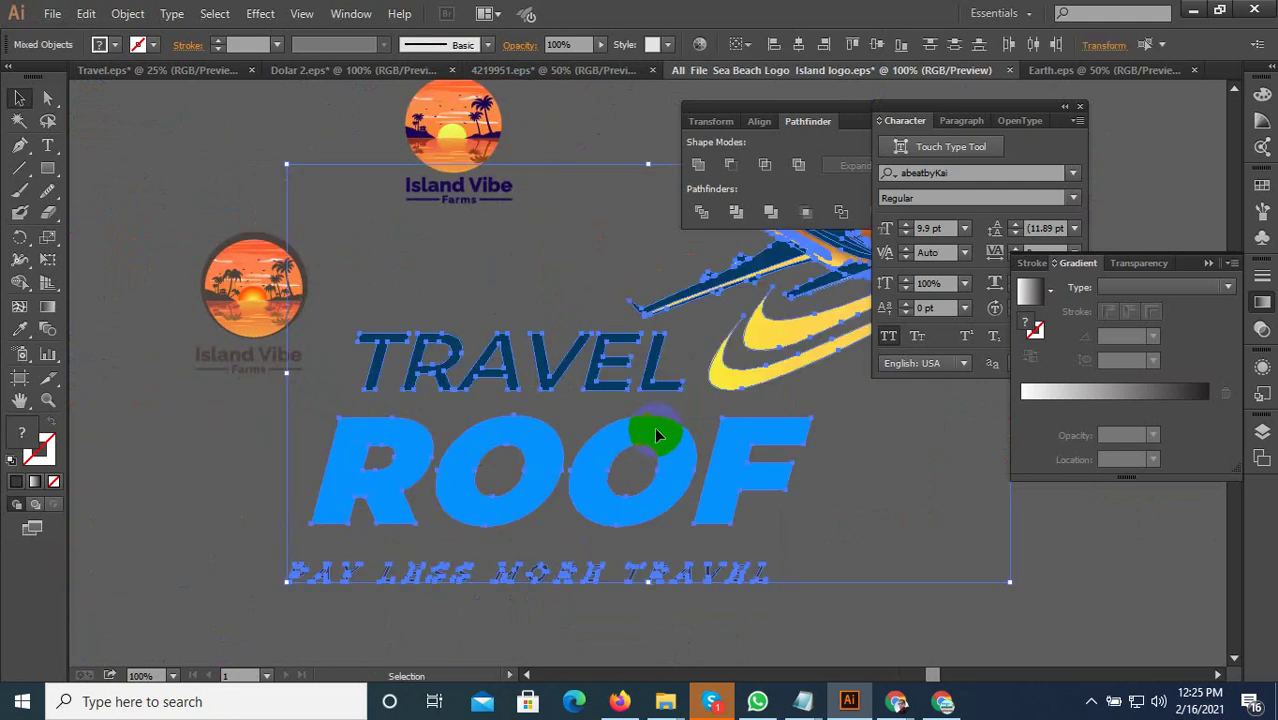
scroll(690, 566, down, 1)
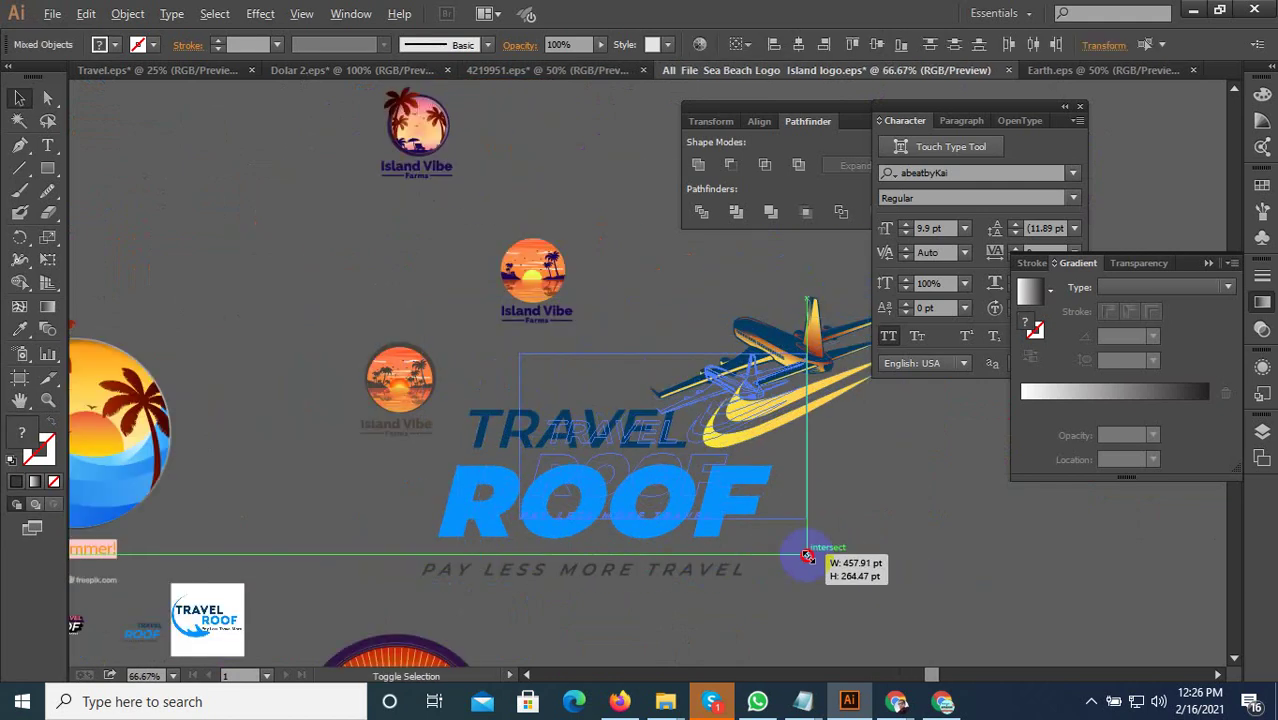
mouse_move(904, 574)
mouse_down()
mouse_move(690, 488)
mouse_move(456, 490)
mouse_up()
click(527, 499)
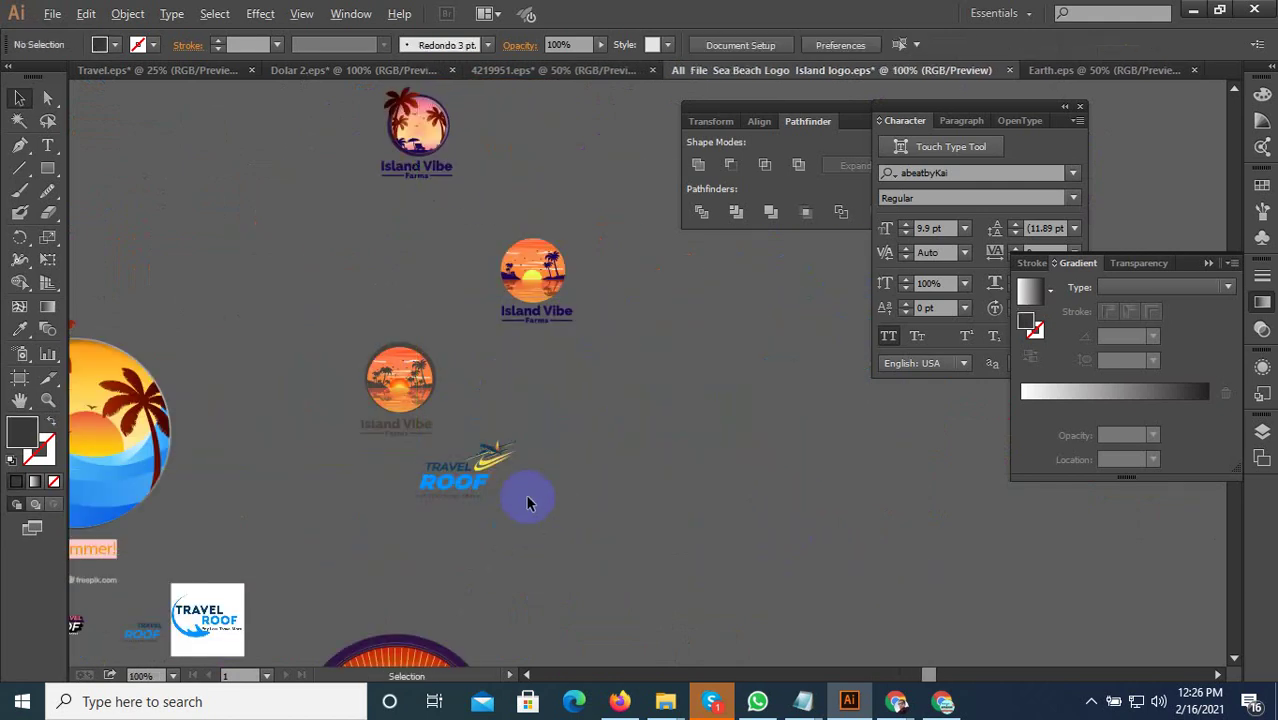
scroll(527, 499, up, 3)
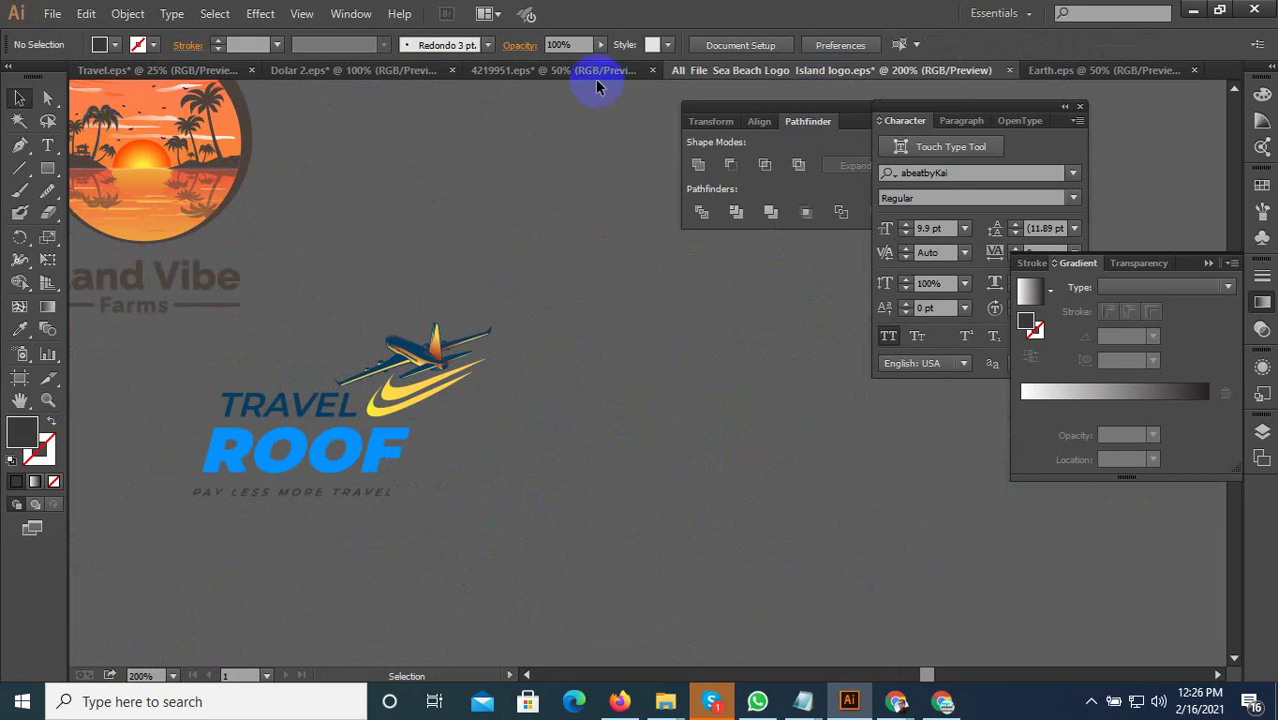
click(160, 70)
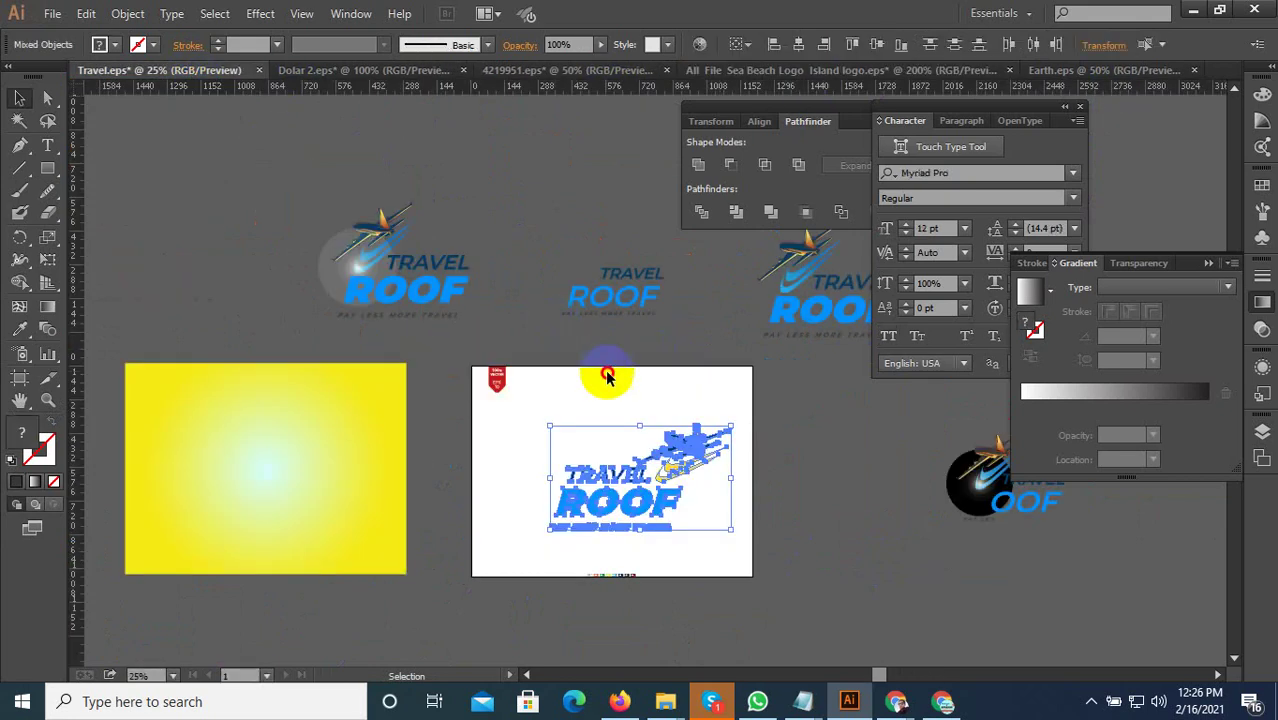
scroll(673, 566, up, 3)
scroll(588, 566, down, 1)
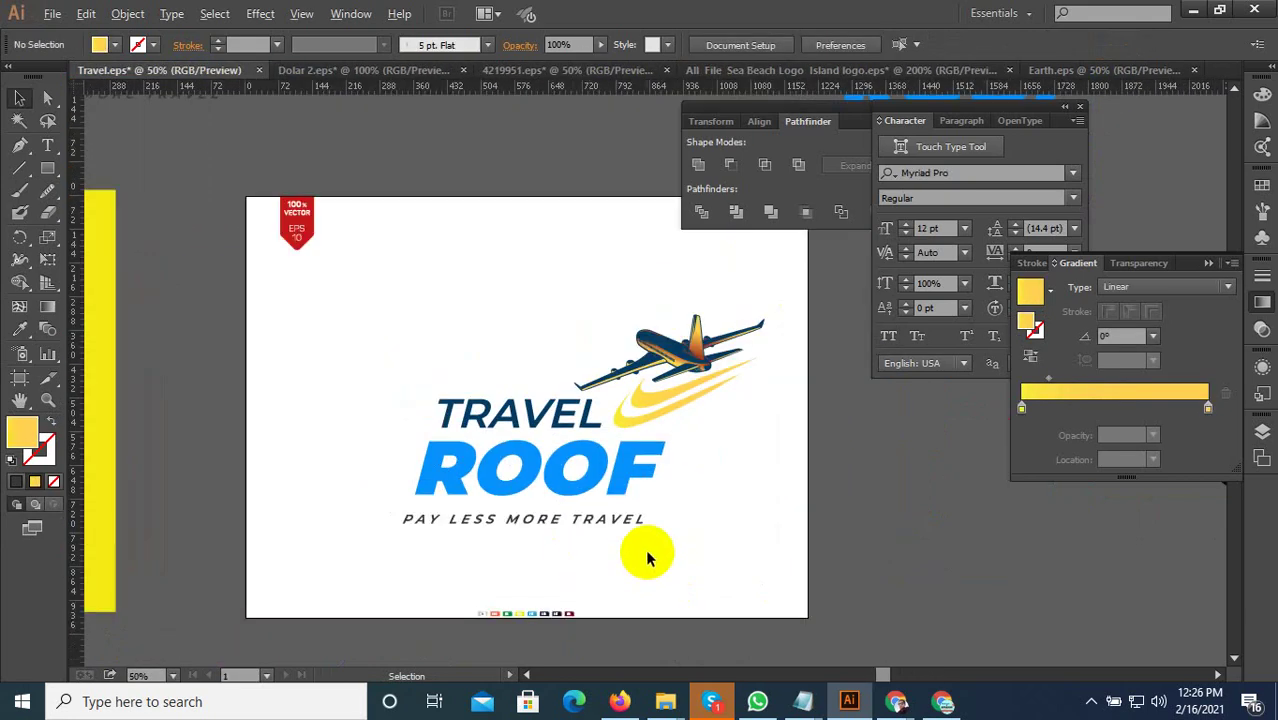
scroll(646, 558, up, 1)
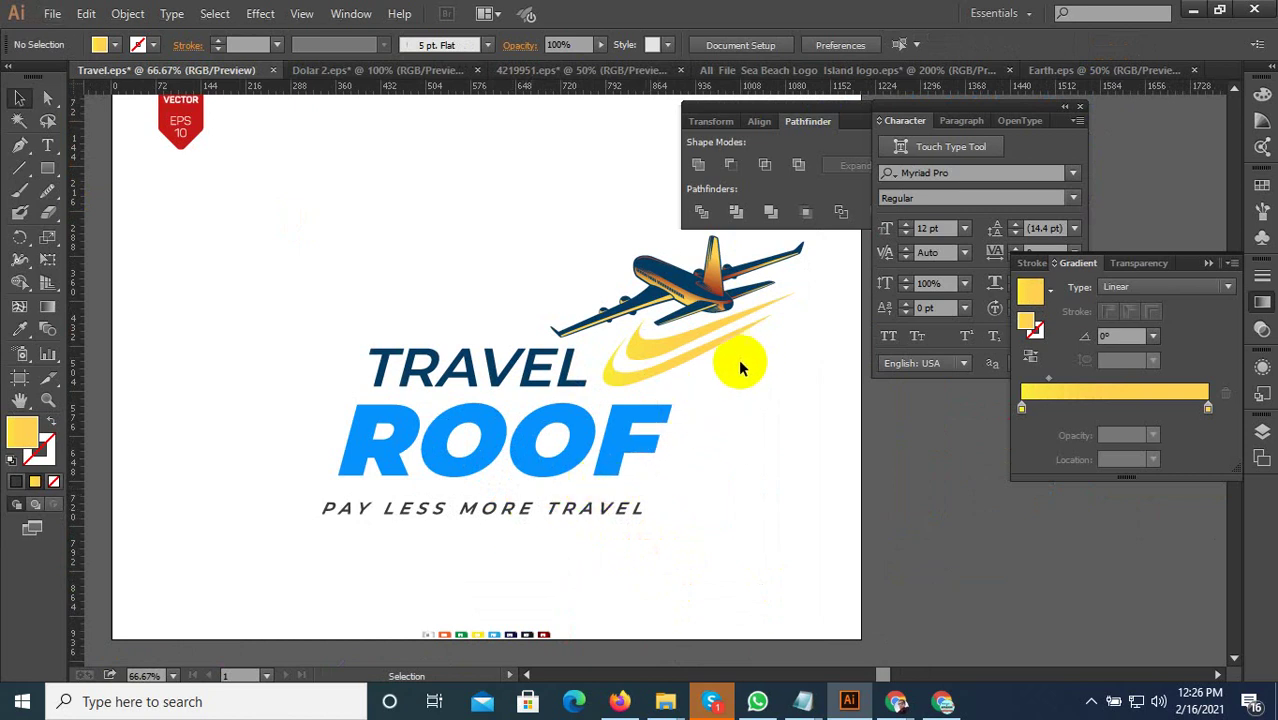
scroll(740, 369, down, 1)
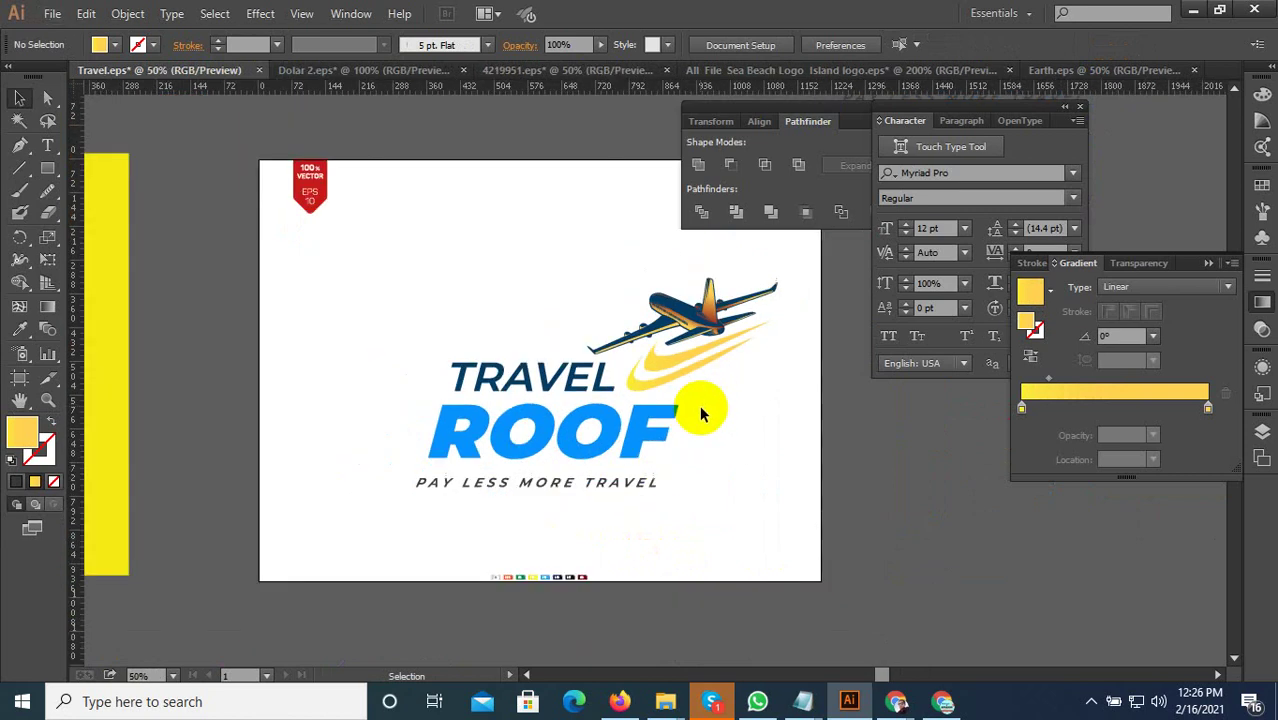
click(1091, 701)
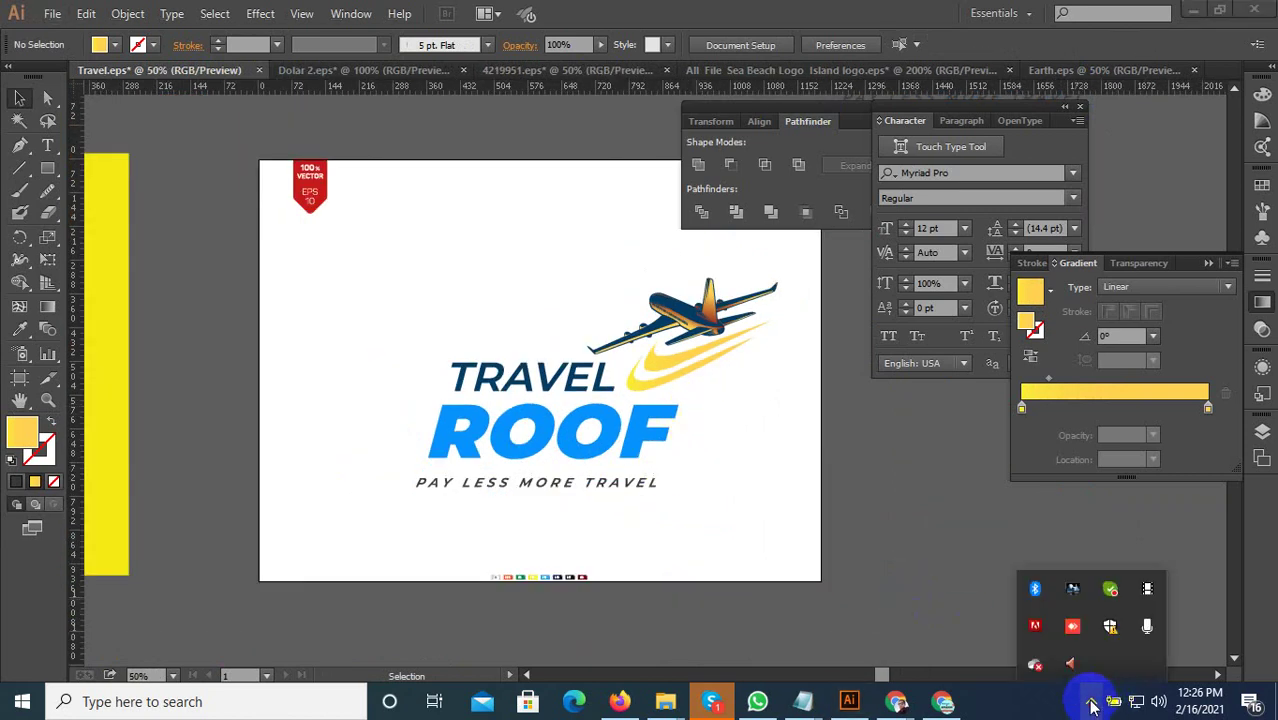
click(1151, 591)
scroll(404, 358, down, 2)
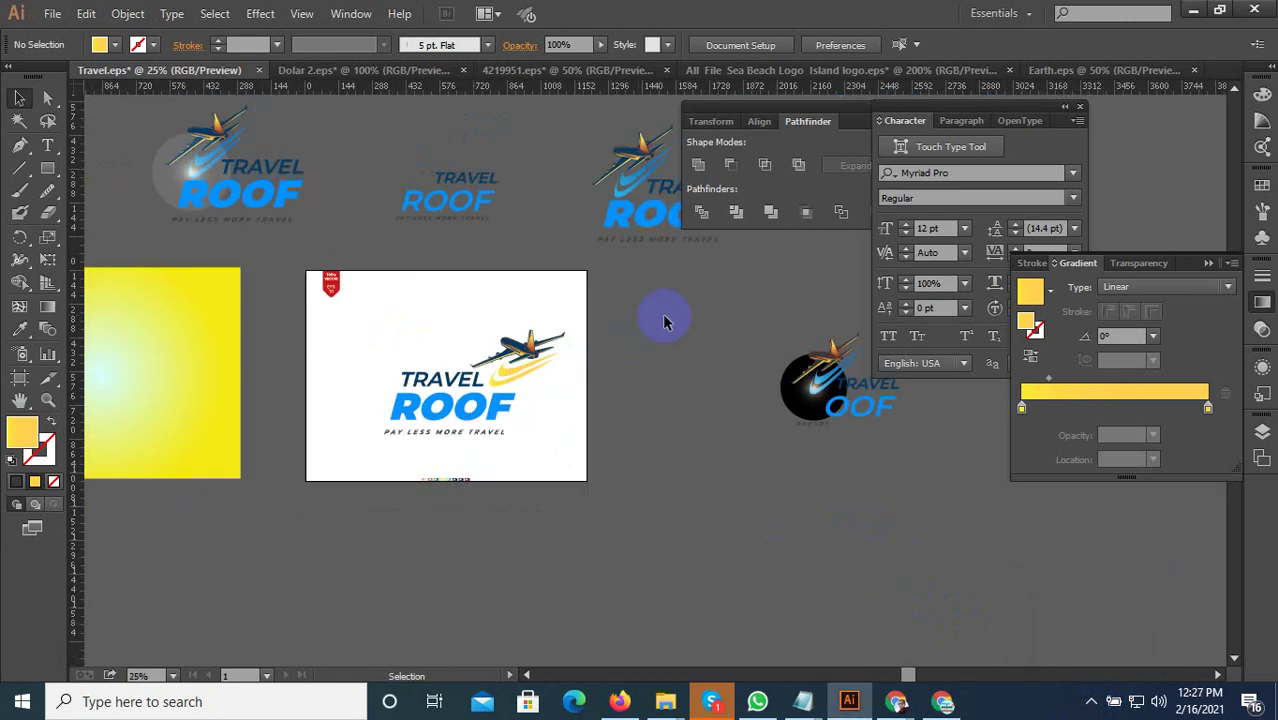
Alt-drag a spare logo copy below right of the artboard, then sample the swoosh gradient onto ROOF.
mouse_move(586, 316)
mouse_down()
mouse_move(371, 462)
mouse_move(440, 415)
mouse_move(736, 519)
mouse_up()
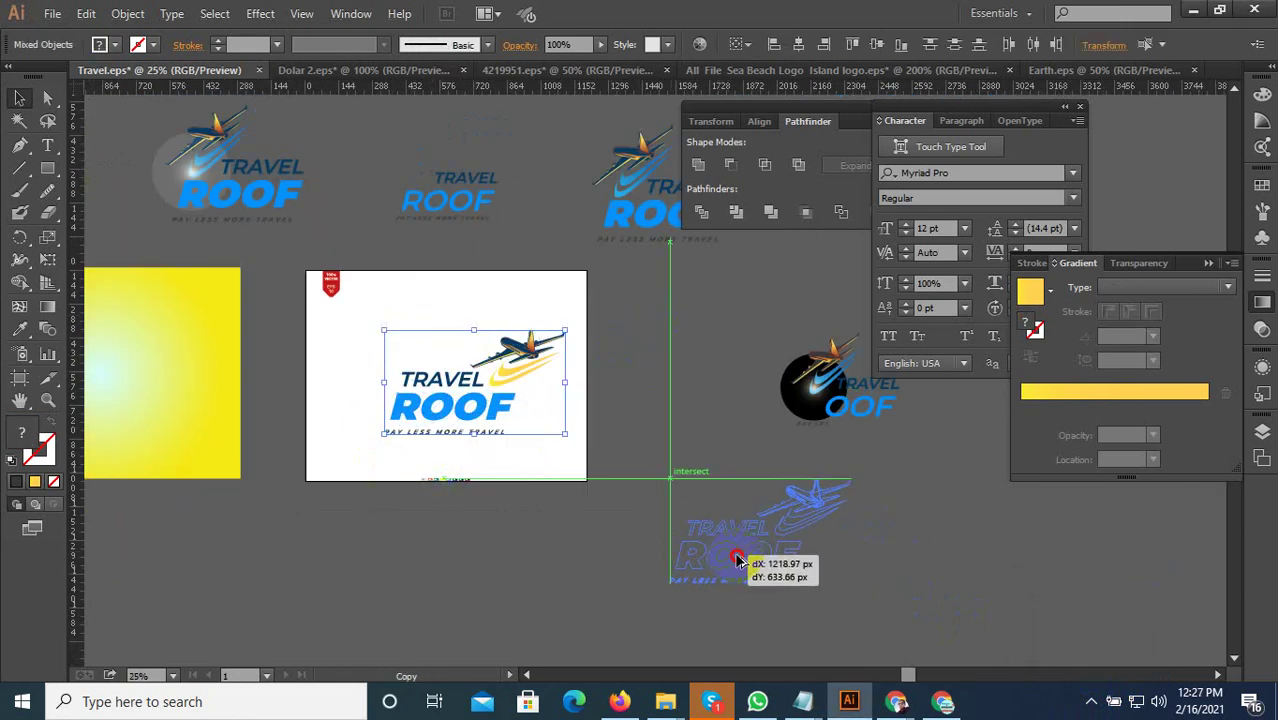
scroll(440, 409, up, 3)
click(475, 410)
click(19, 329)
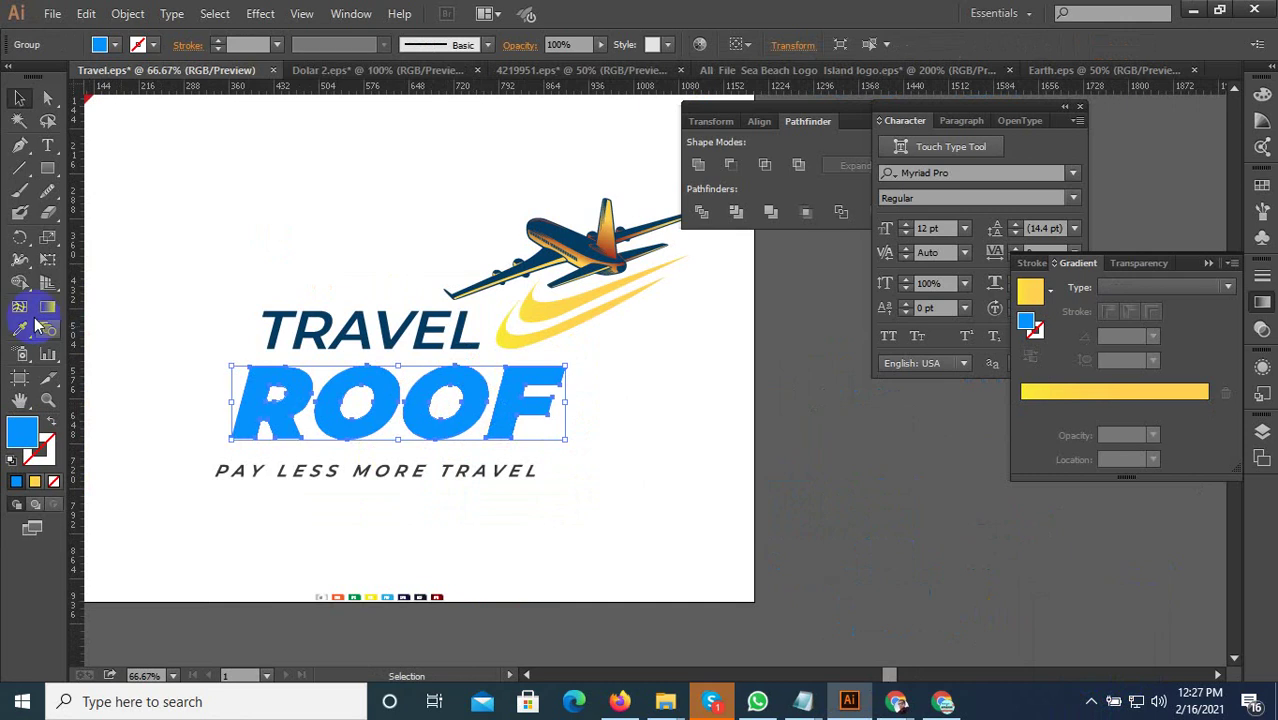
click(539, 315)
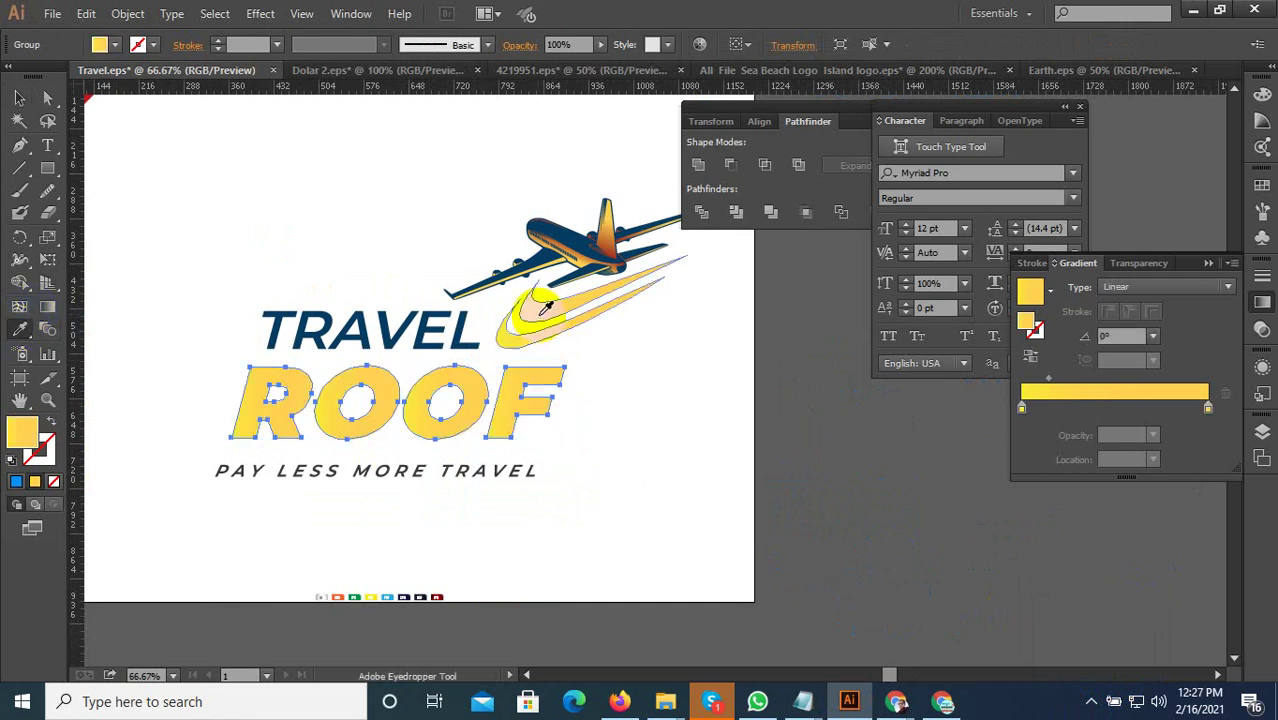
Refill the ROOF lettering with the PSD icon's solid yellow and deselect it.
scroll(619, 434, down, 3)
scroll(514, 491, up, 3)
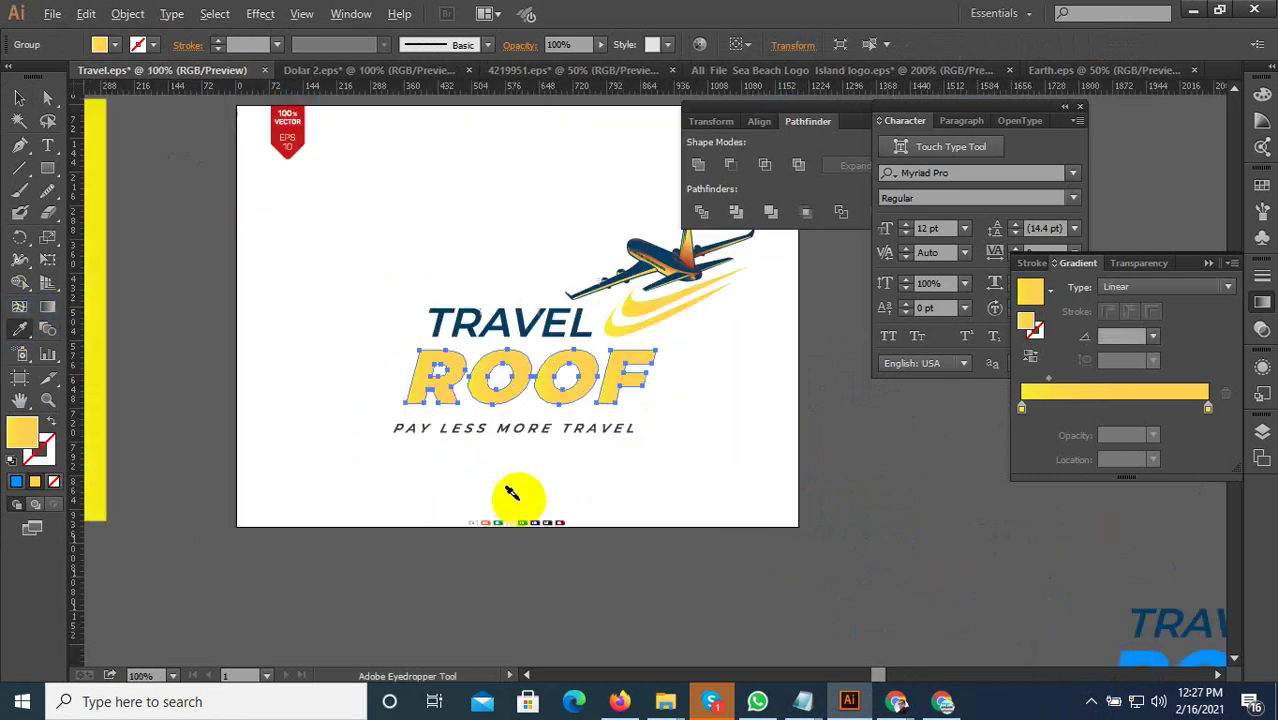
scroll(548, 537, up, 2)
scroll(471, 596, up, 2)
click(439, 620)
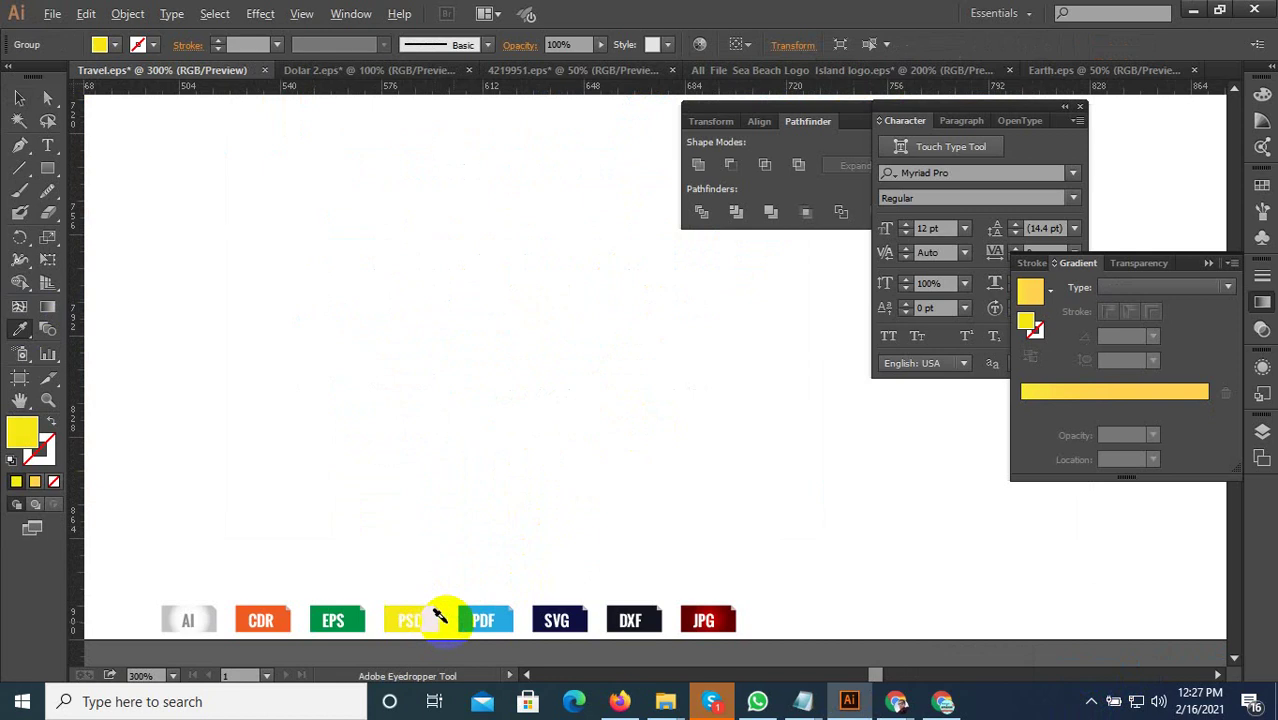
scroll(442, 612, down, 4)
click(19, 98)
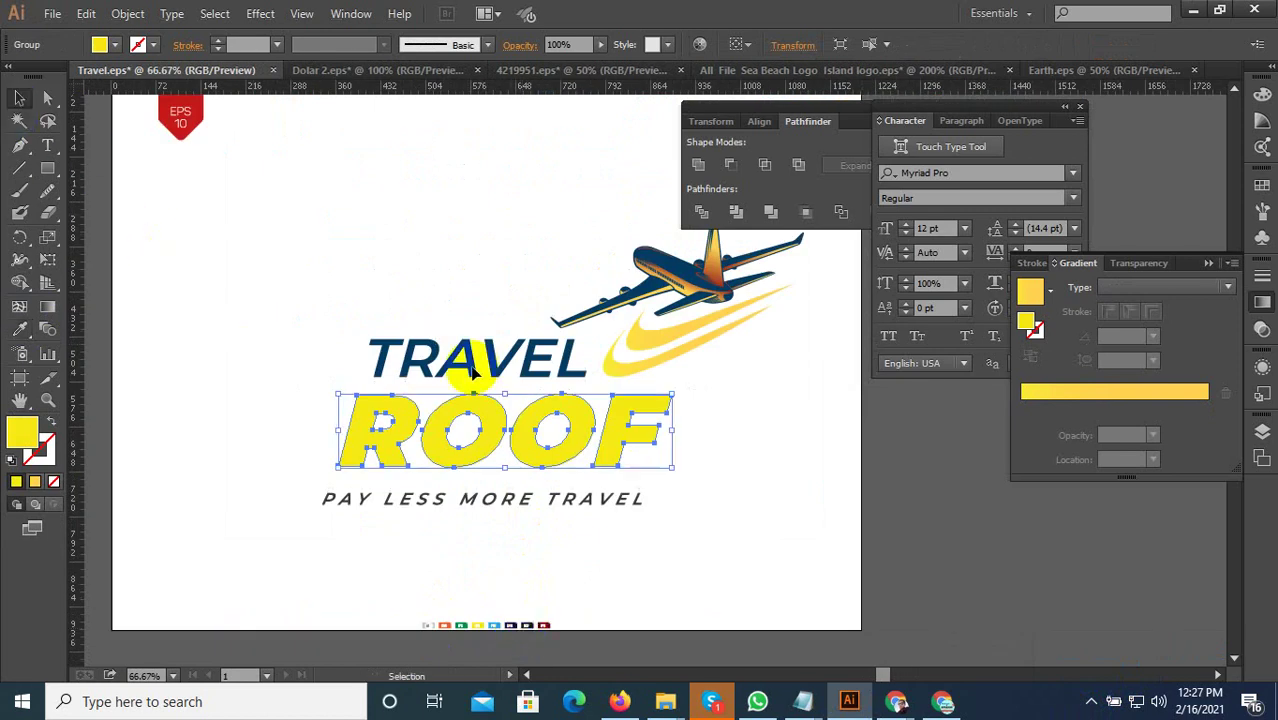
click(969, 541)
scroll(765, 491, down, 2)
scroll(765, 491, up, 1)
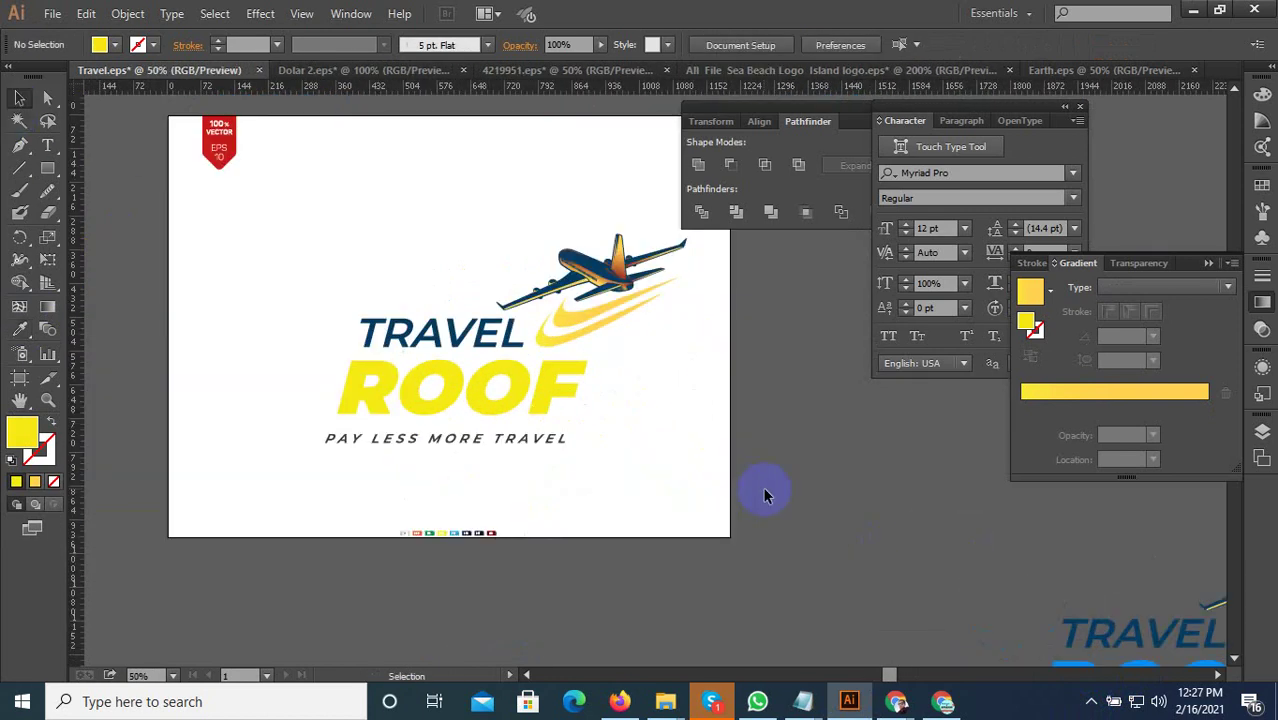
scroll(612, 369, up, 1)
scroll(661, 465, down, 1)
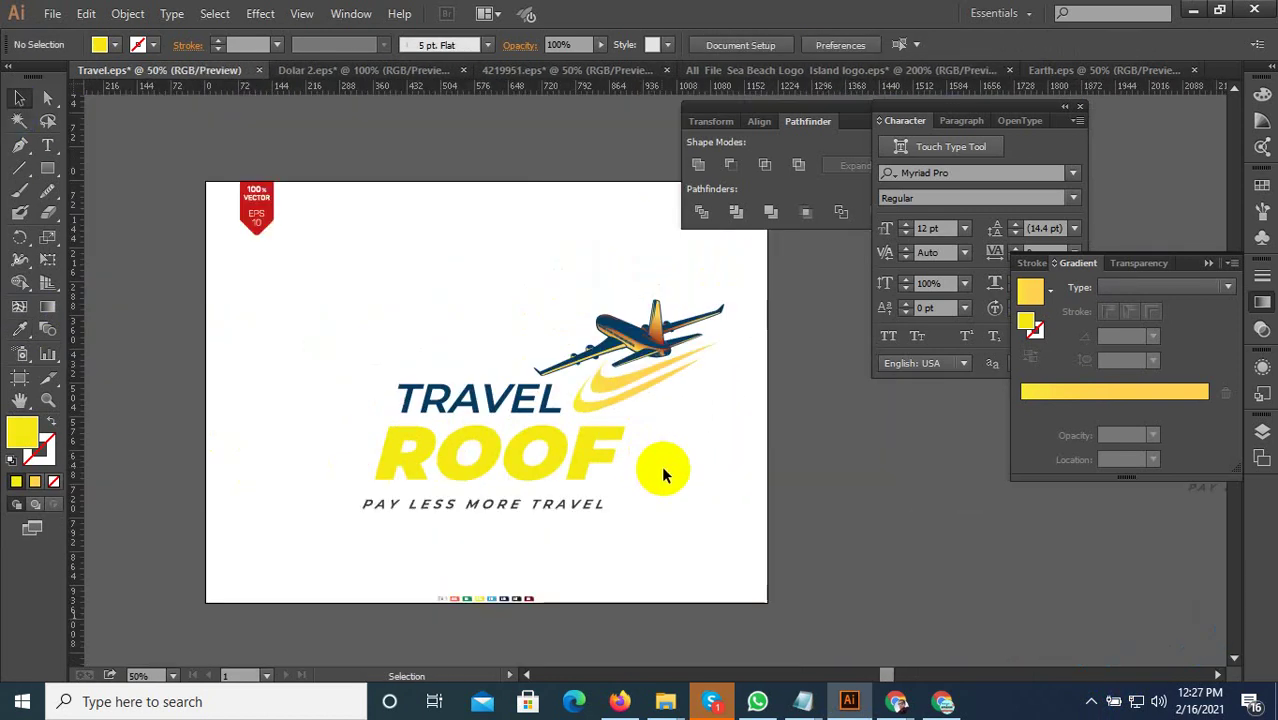
Export the logo via Save for Web as a 1200×900 px JPEG High into the Travel folder.
key(ctrl+alt+shift+s)
click(1018, 625)
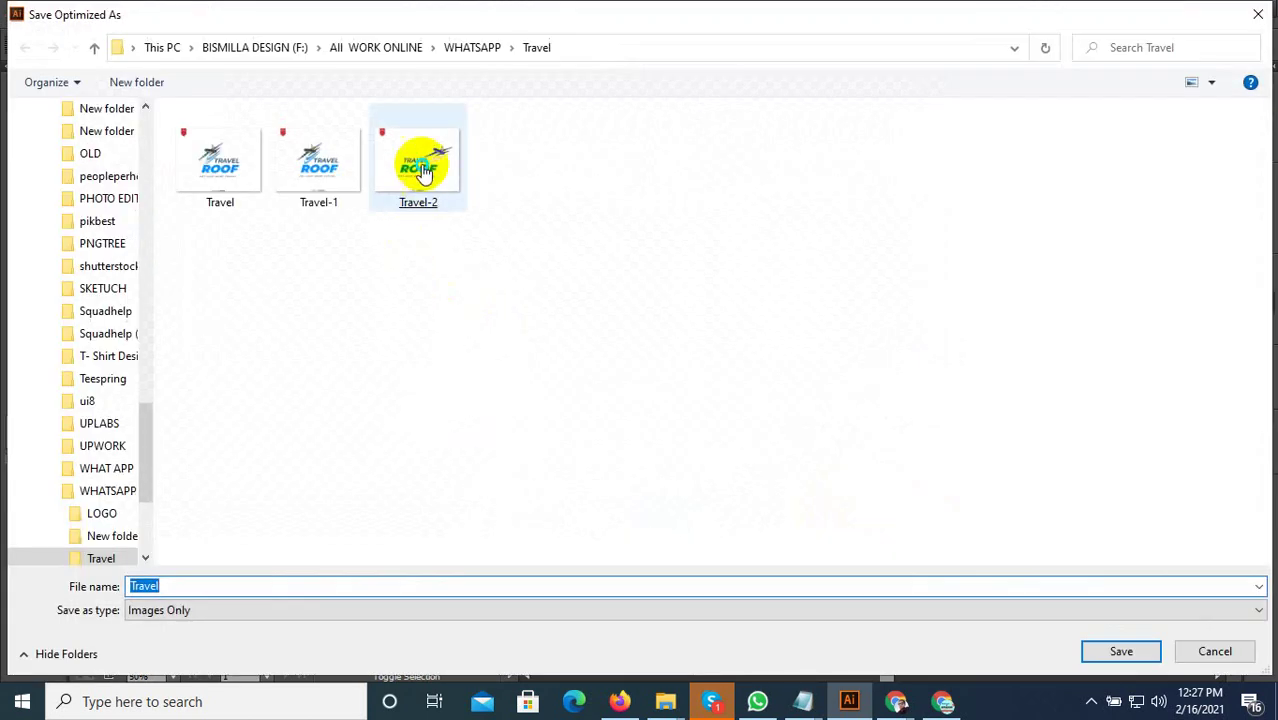
click(418, 160)
key(shift+F10)
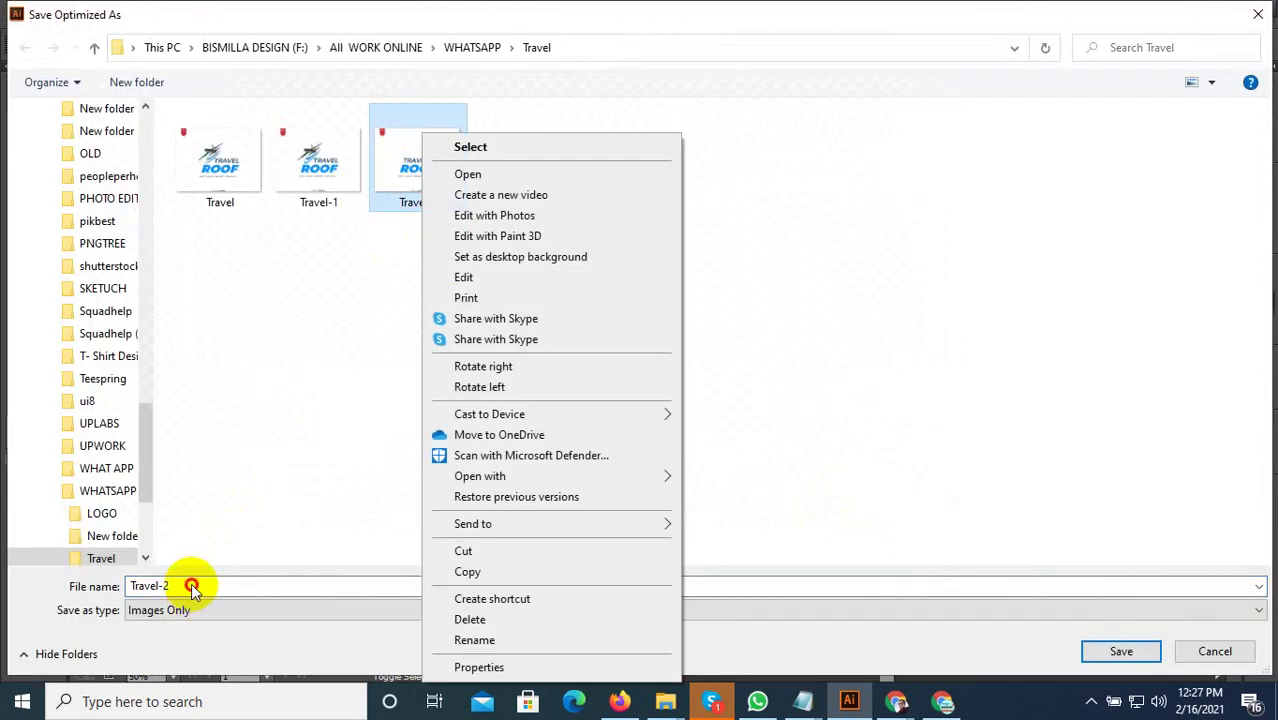
double_click(193, 585)
click(210, 586)
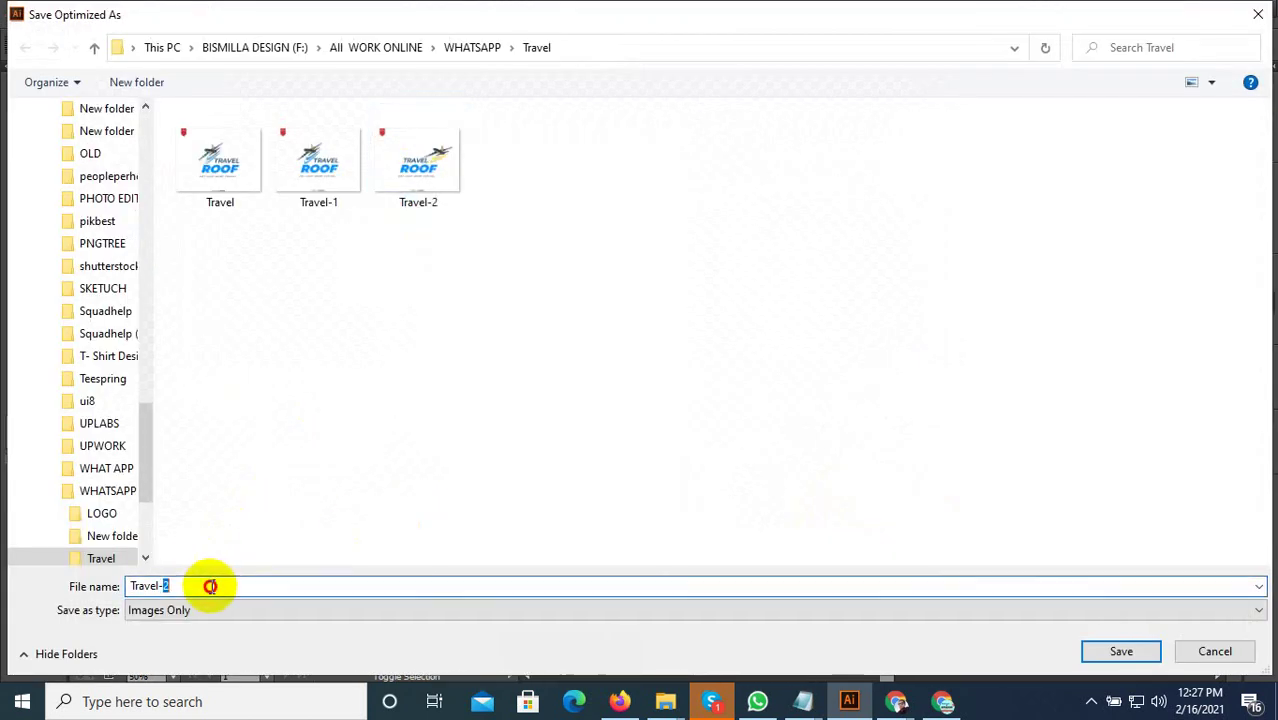
text(3)
click(1121, 652)
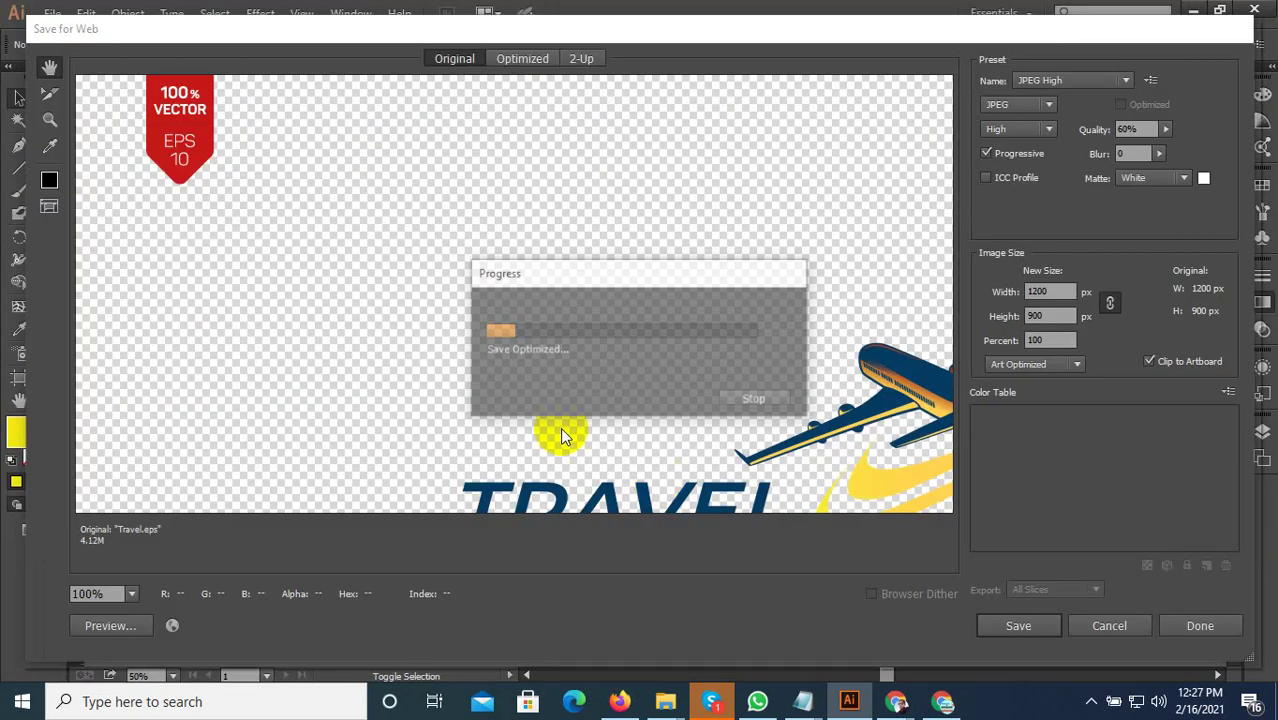
Attach the exported Travel-3 JPEG as a photo in the WhatsApp chat and send it.
click(758, 702)
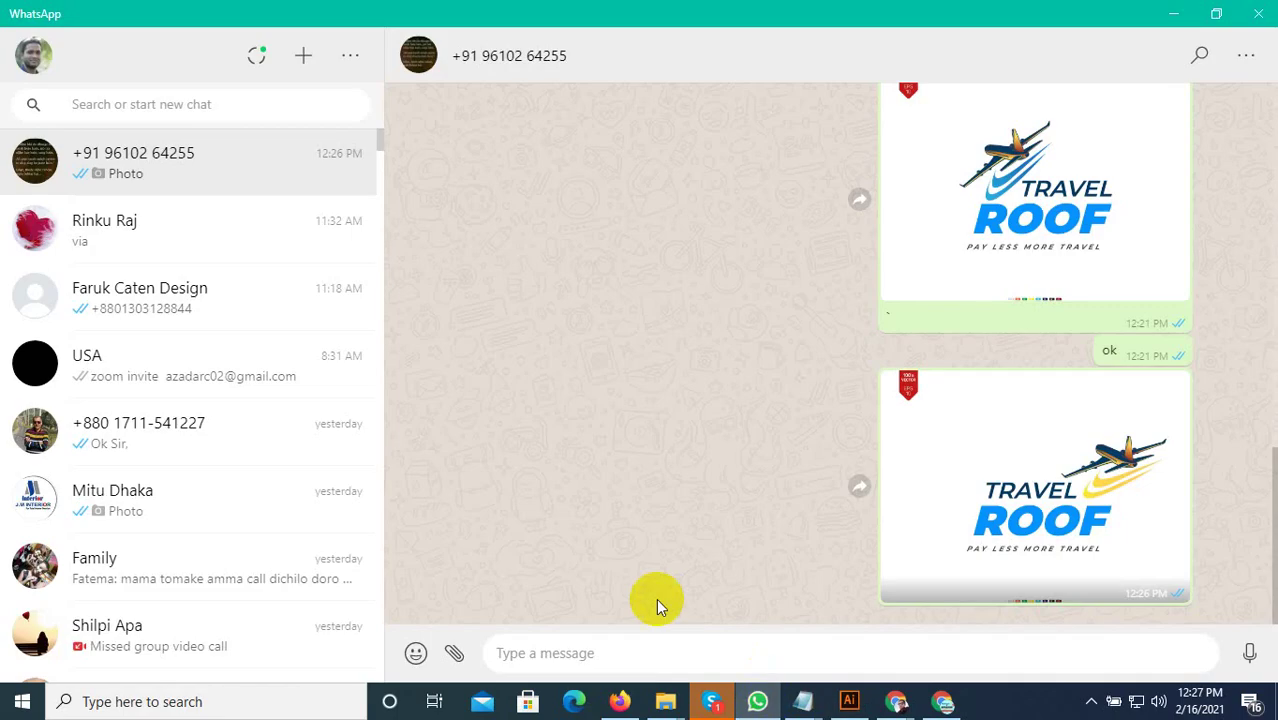
click(456, 653)
click(453, 590)
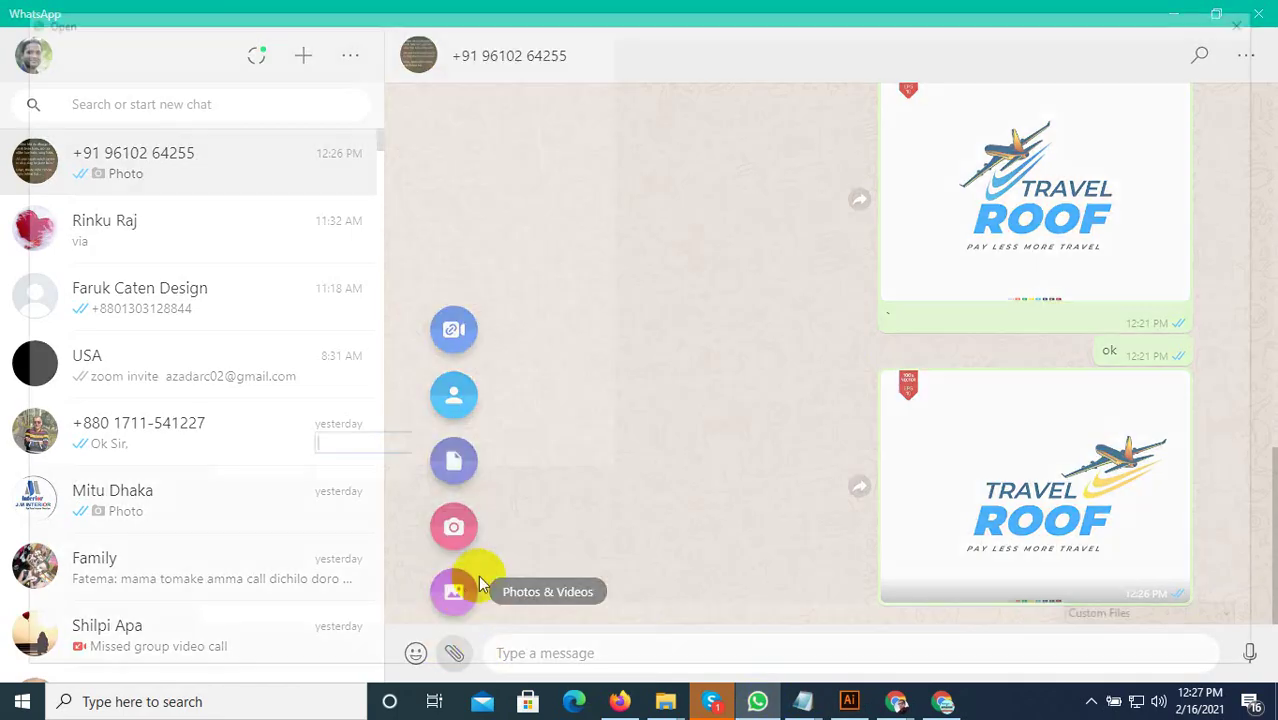
double_click(515, 185)
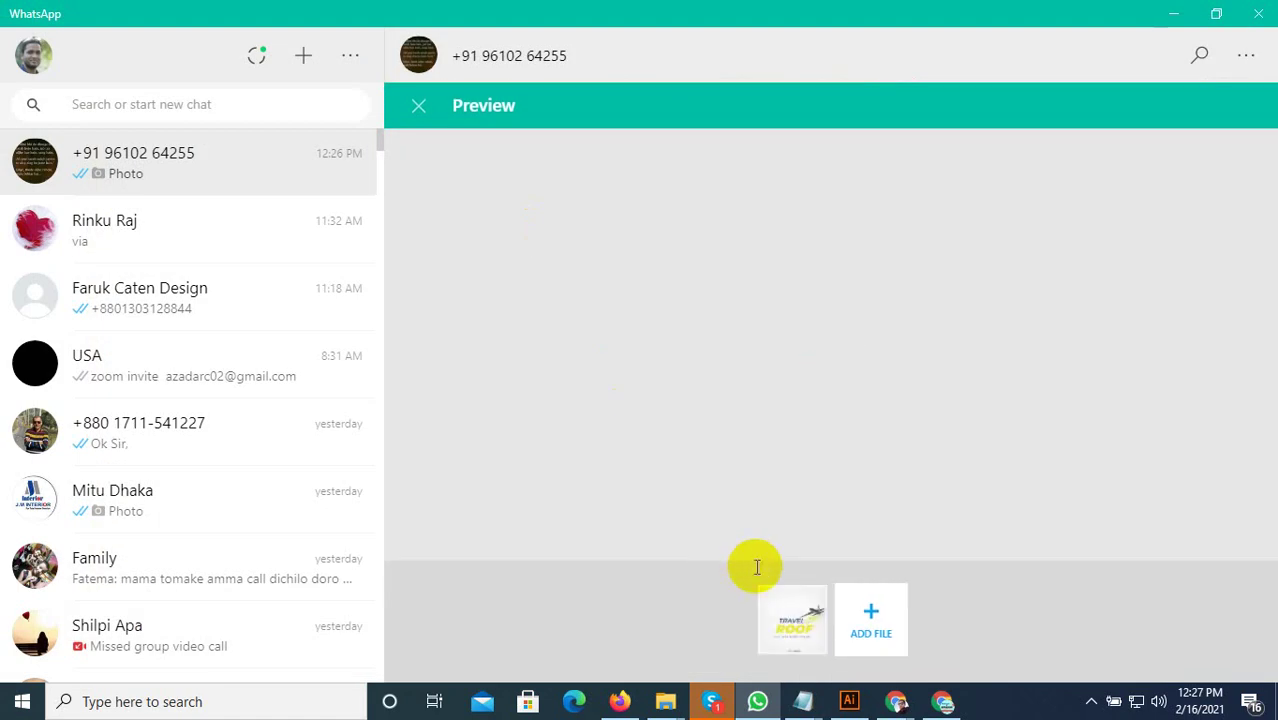
key(Return)
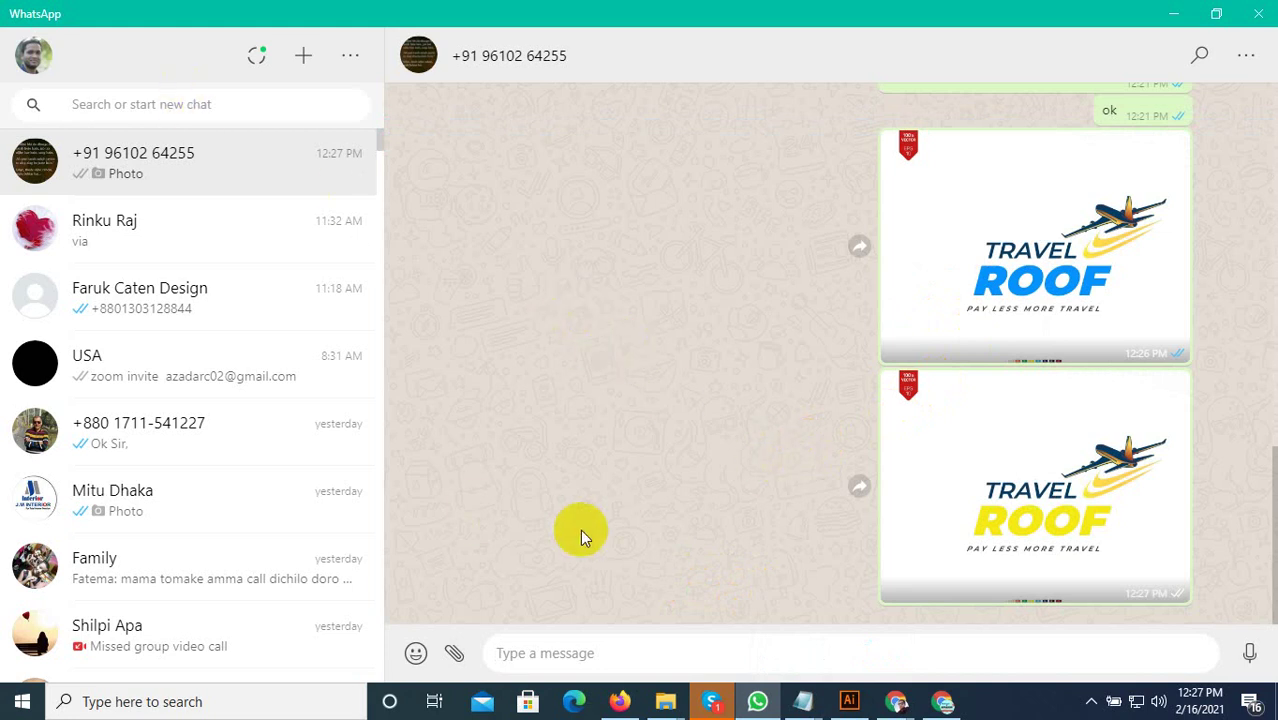
Scroll the chat to check the sent logo image, then go back to Illustrator.
scroll(1000, 521, up, 1)
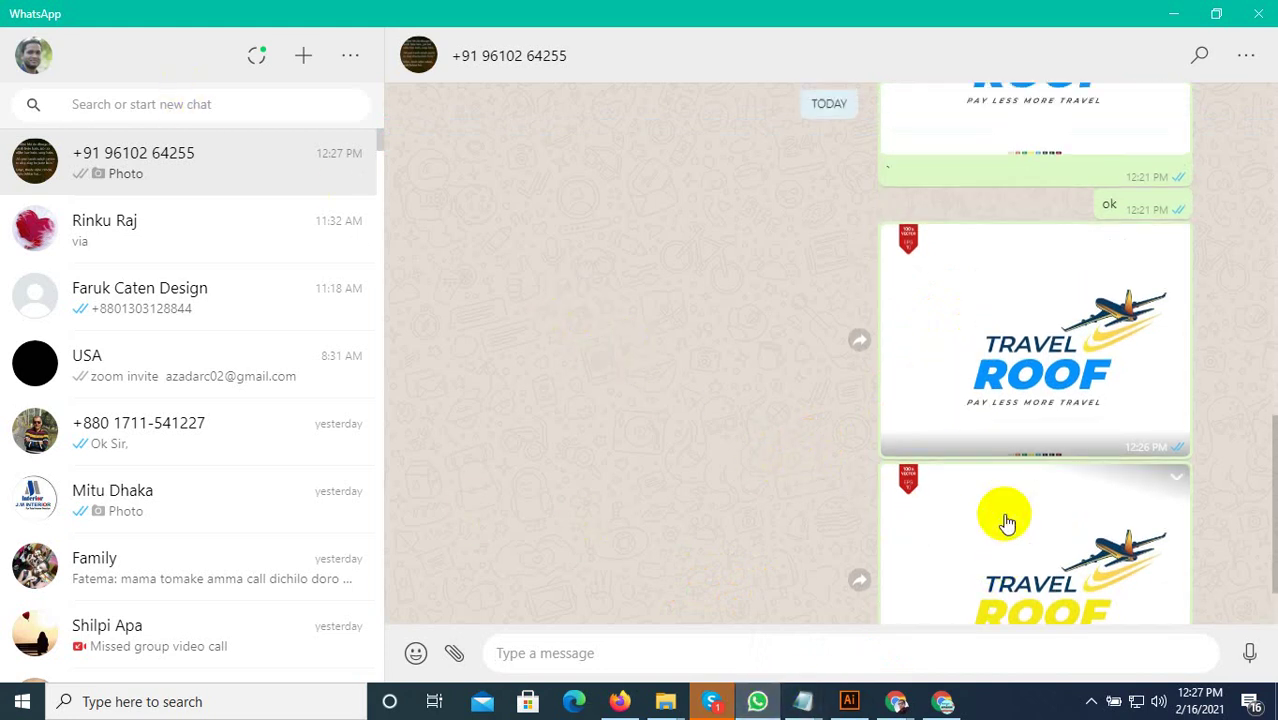
scroll(1003, 521, up, 2)
scroll(1020, 522, up, 2)
scroll(662, 488, down, 4)
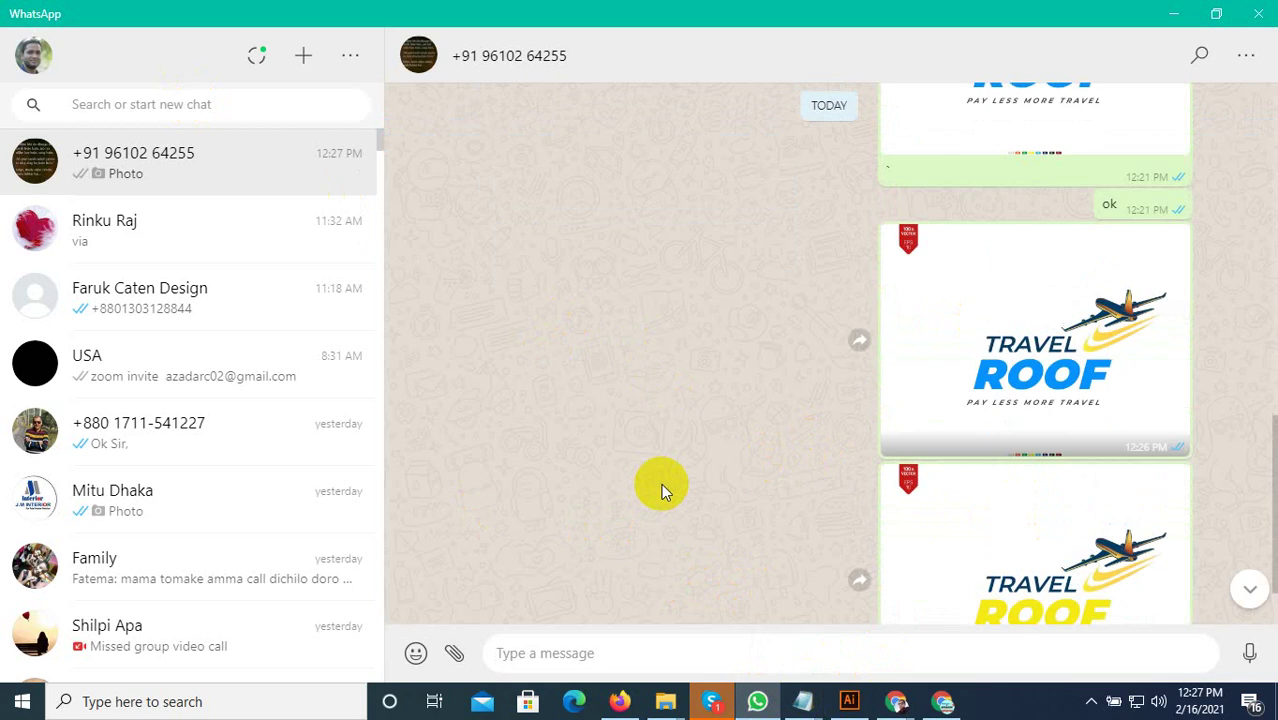
scroll(684, 448, down, 1)
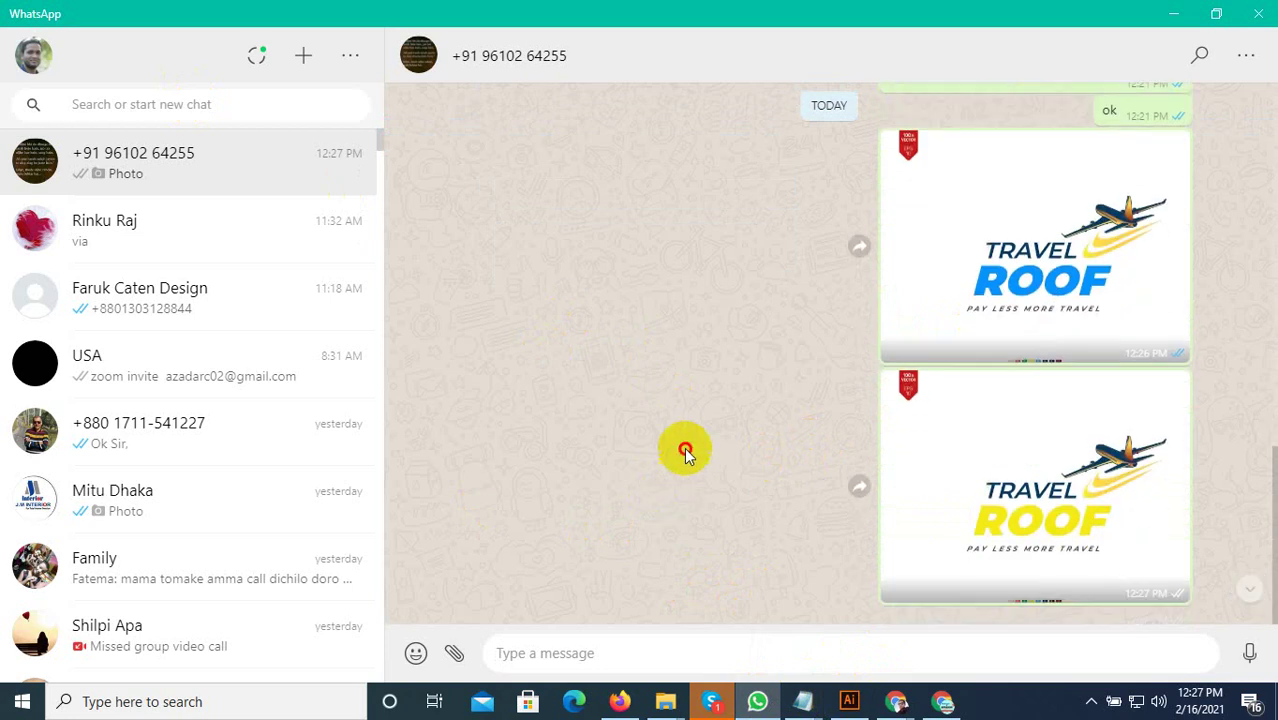
click(849, 699)
scroll(562, 558, up, 1)
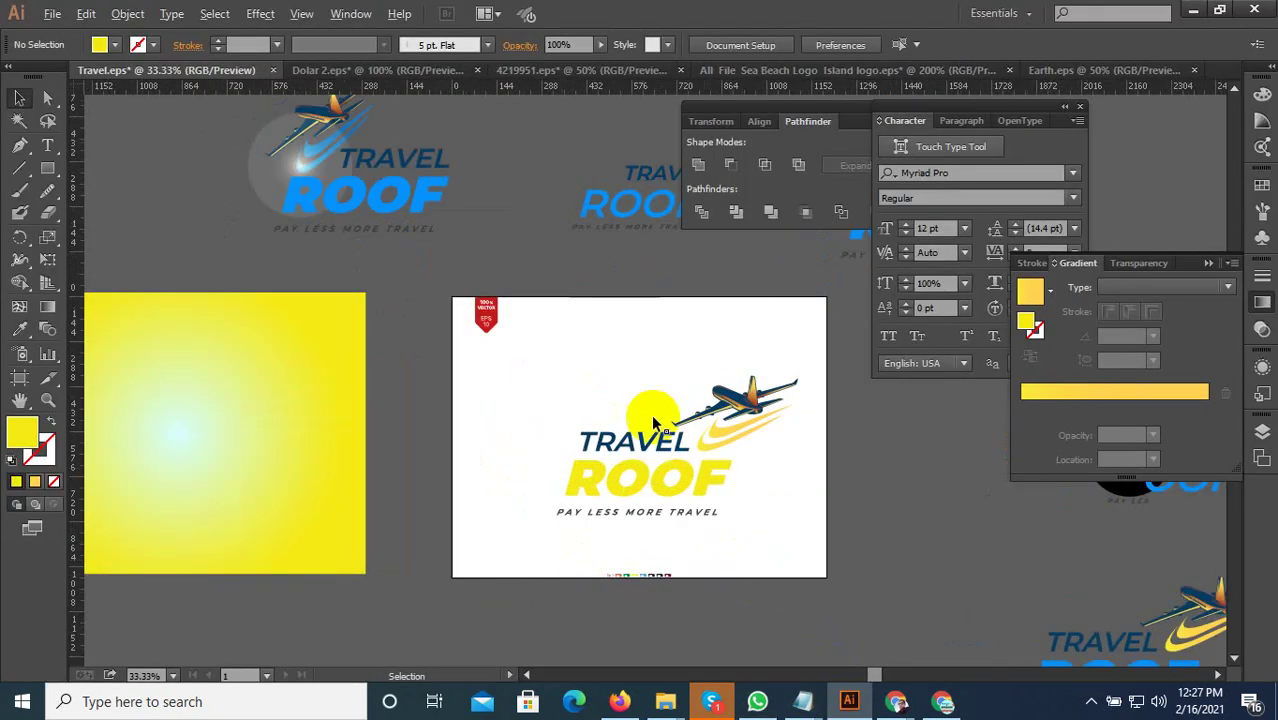
click(714, 74)
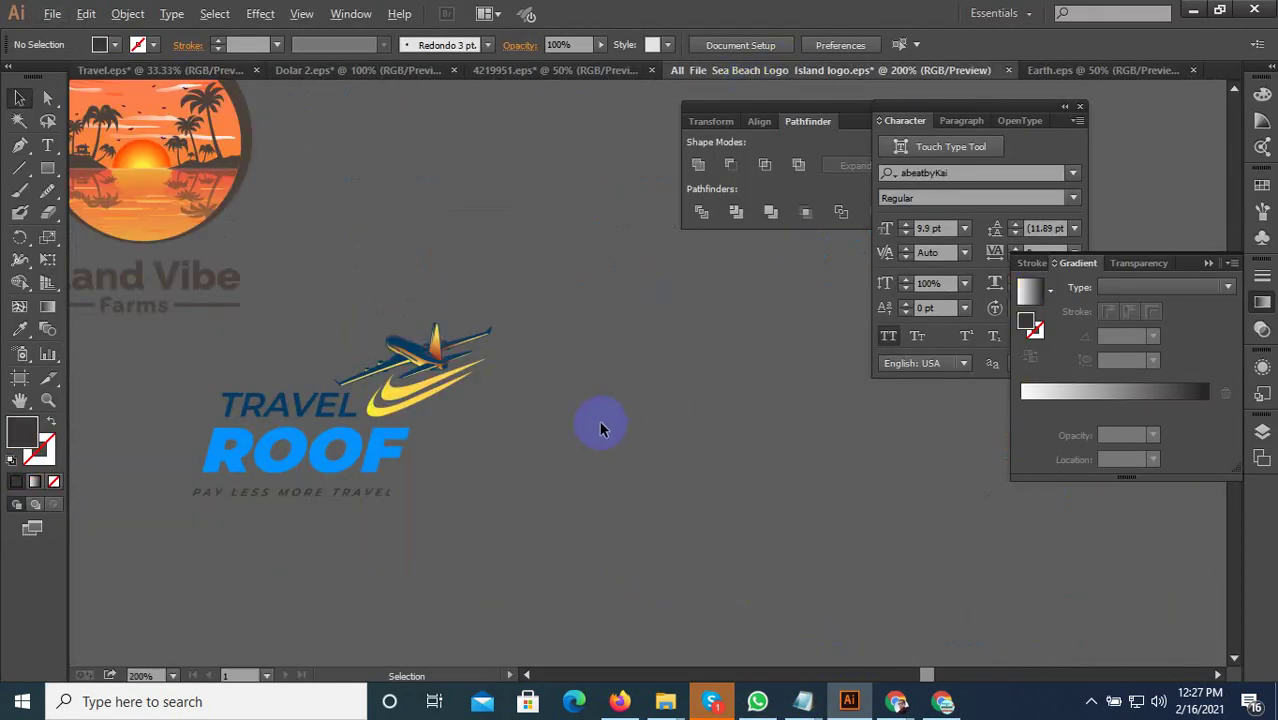
drag(599, 423, 820, 470)
scroll(820, 470, up, 3)
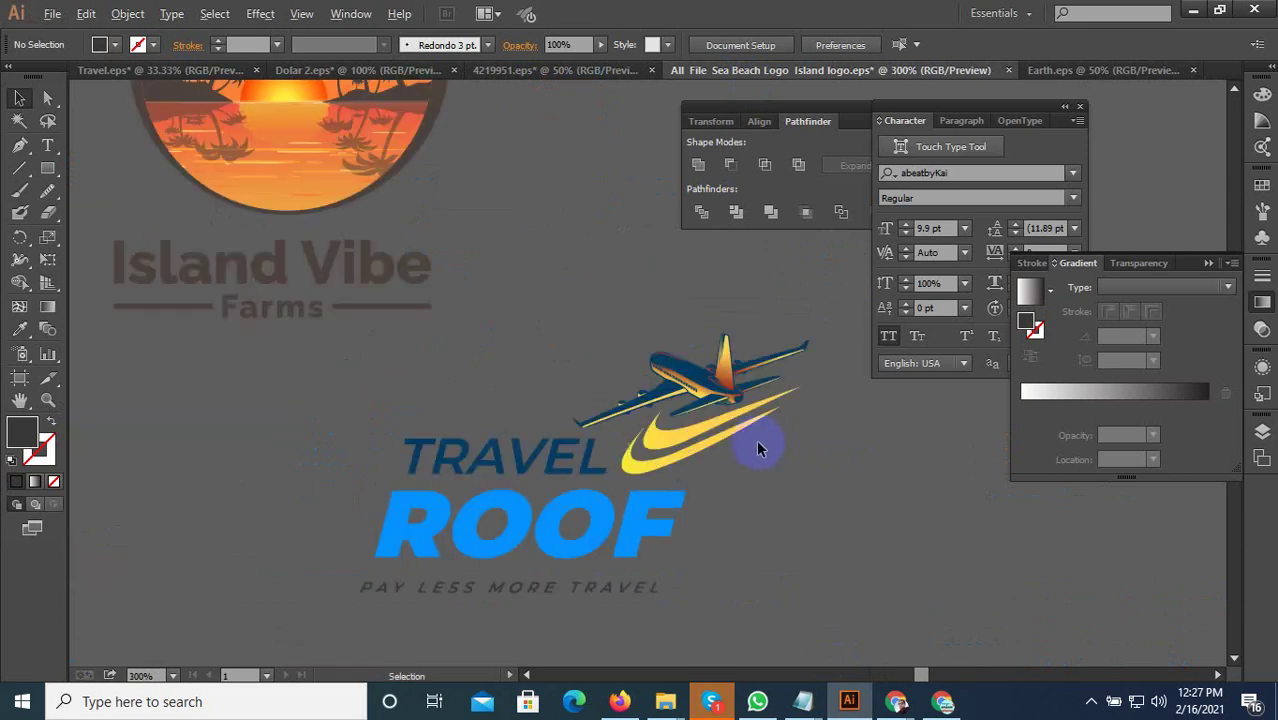
scroll(757, 449, down, 3)
drag(727, 507, 898, 370)
drag(463, 537, 688, 379)
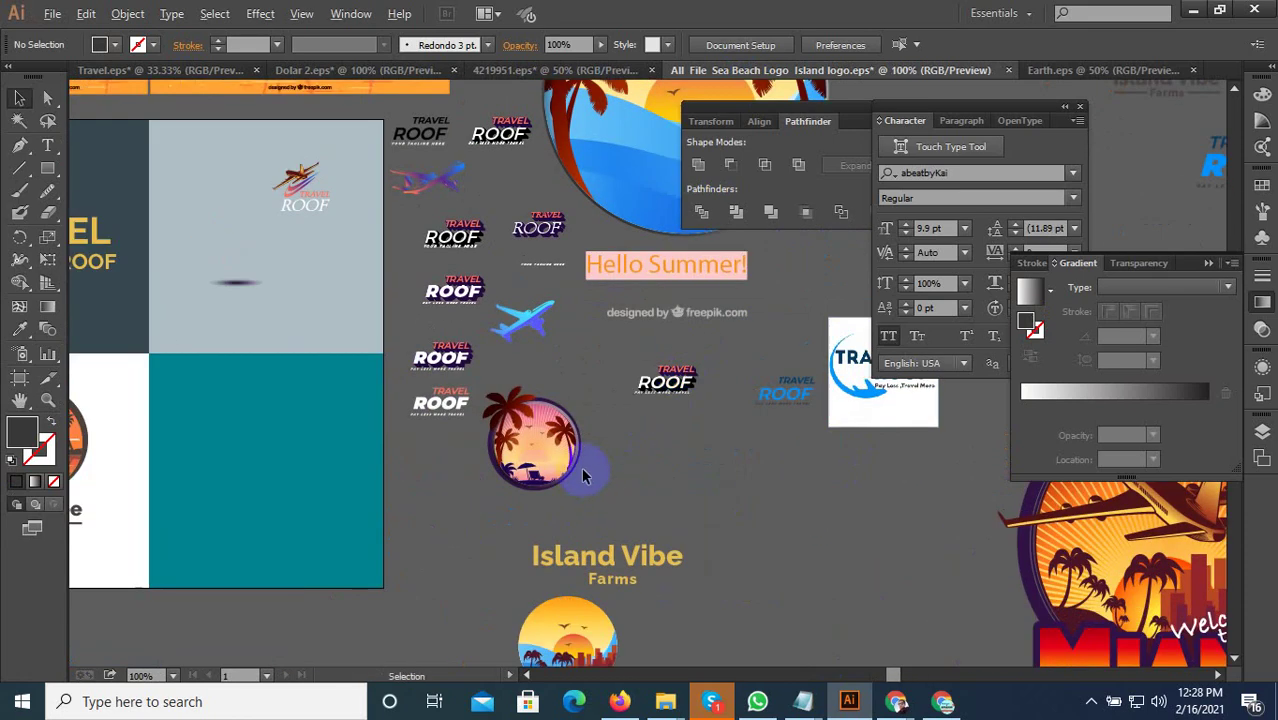
scroll(580, 440, right, 2)
scroll(580, 410, right, 3)
scroll(584, 400, up, 3)
scroll(600, 420, up, 1)
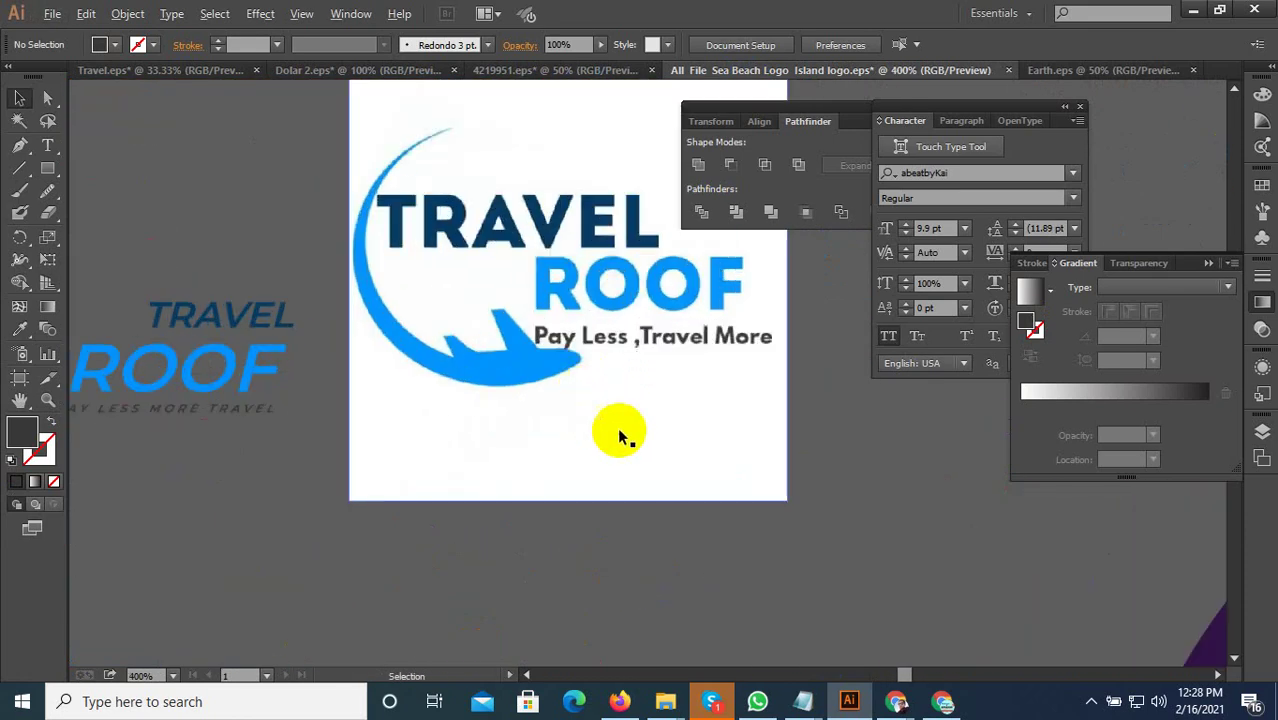
scroll(713, 442, down, 4)
drag(491, 479, 770, 400)
drag(517, 627, 717, 427)
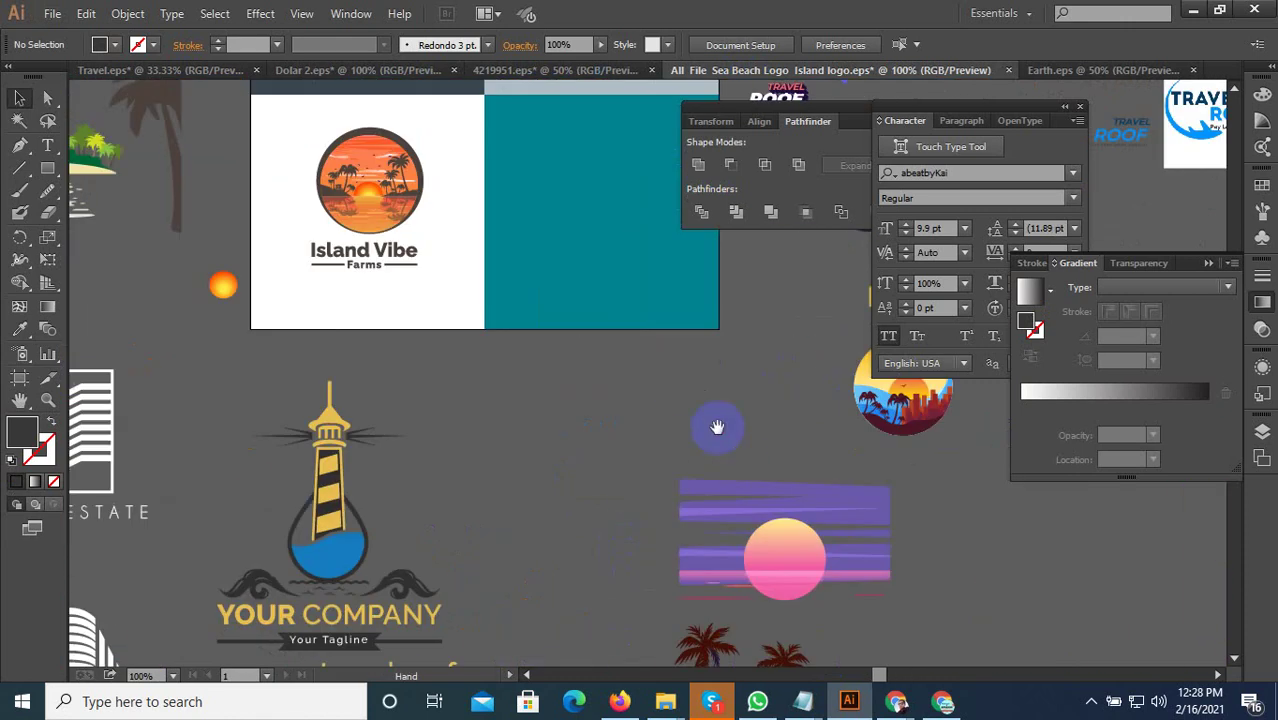
drag(347, 614, 650, 456)
mouse_move(878, 570)
mouse_down()
mouse_move(907, 514)
mouse_move(379, 486)
mouse_up()
drag(598, 523, 628, 400)
click(628, 400)
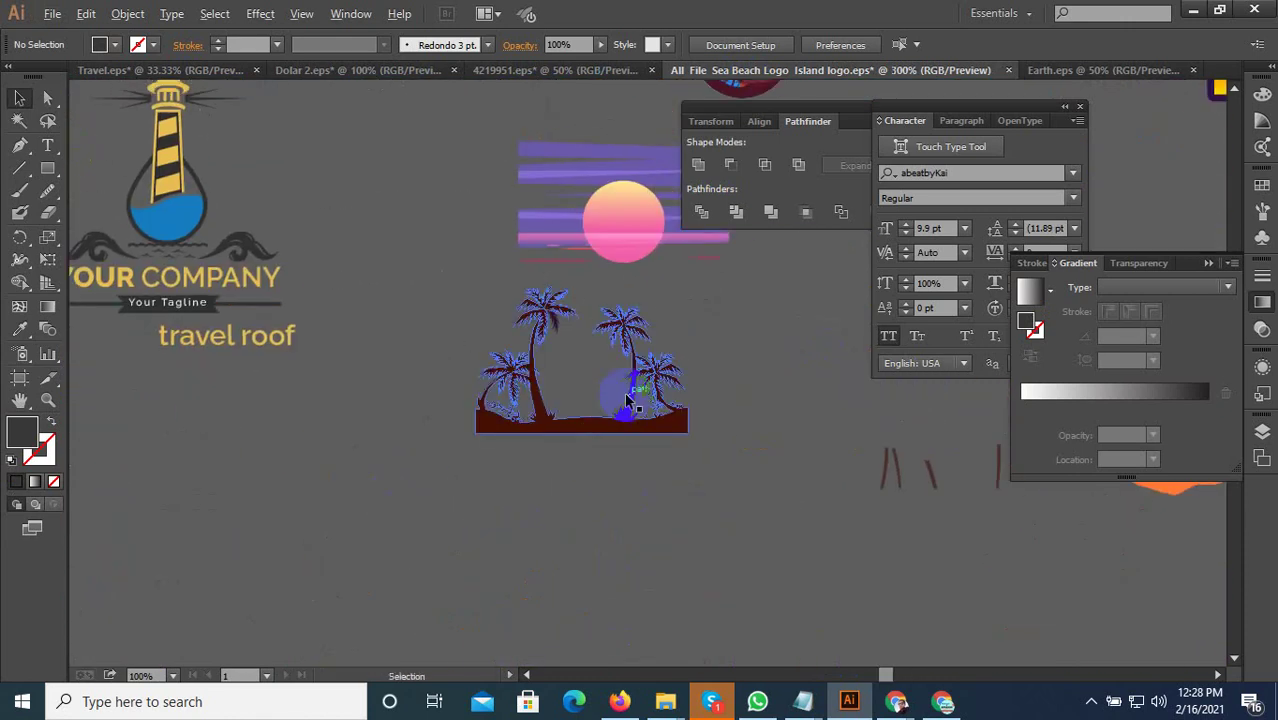
scroll(628, 400, up, 3)
drag(563, 377, 462, 387)
click(385, 500)
scroll(502, 531, down, 3)
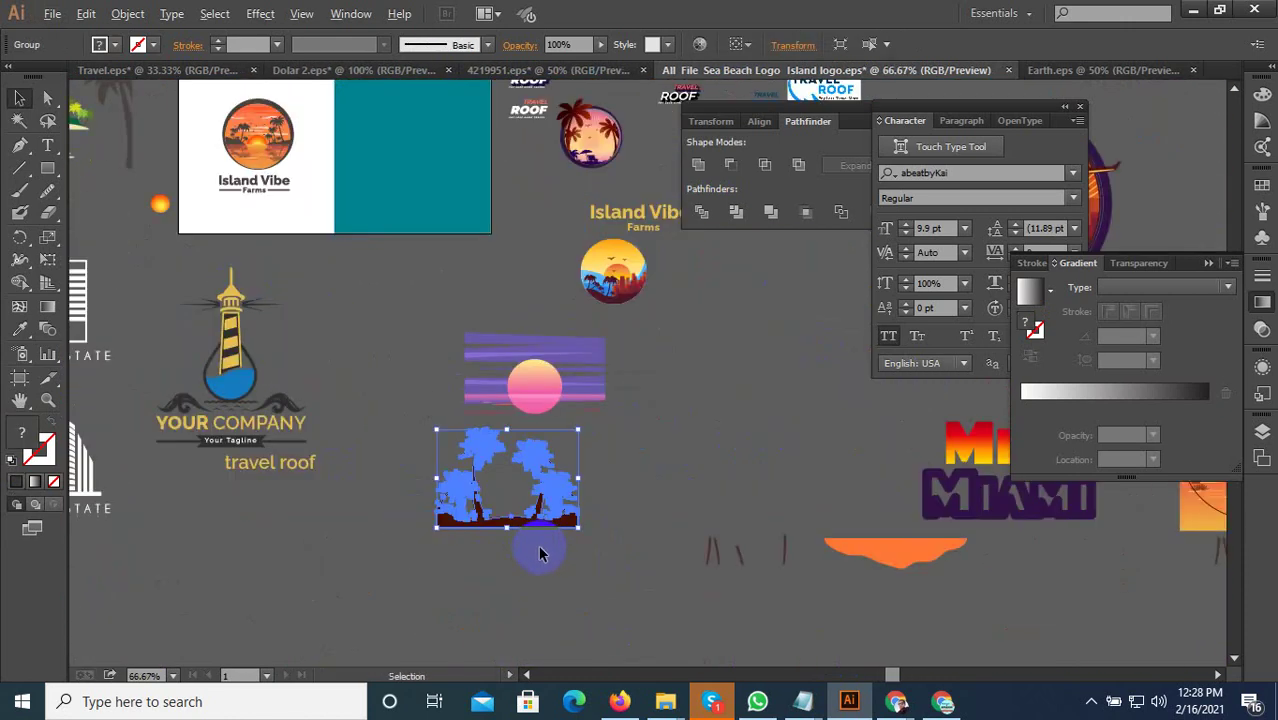
scroll(542, 528, down, 1)
click(658, 487)
scroll(658, 487, down, 2)
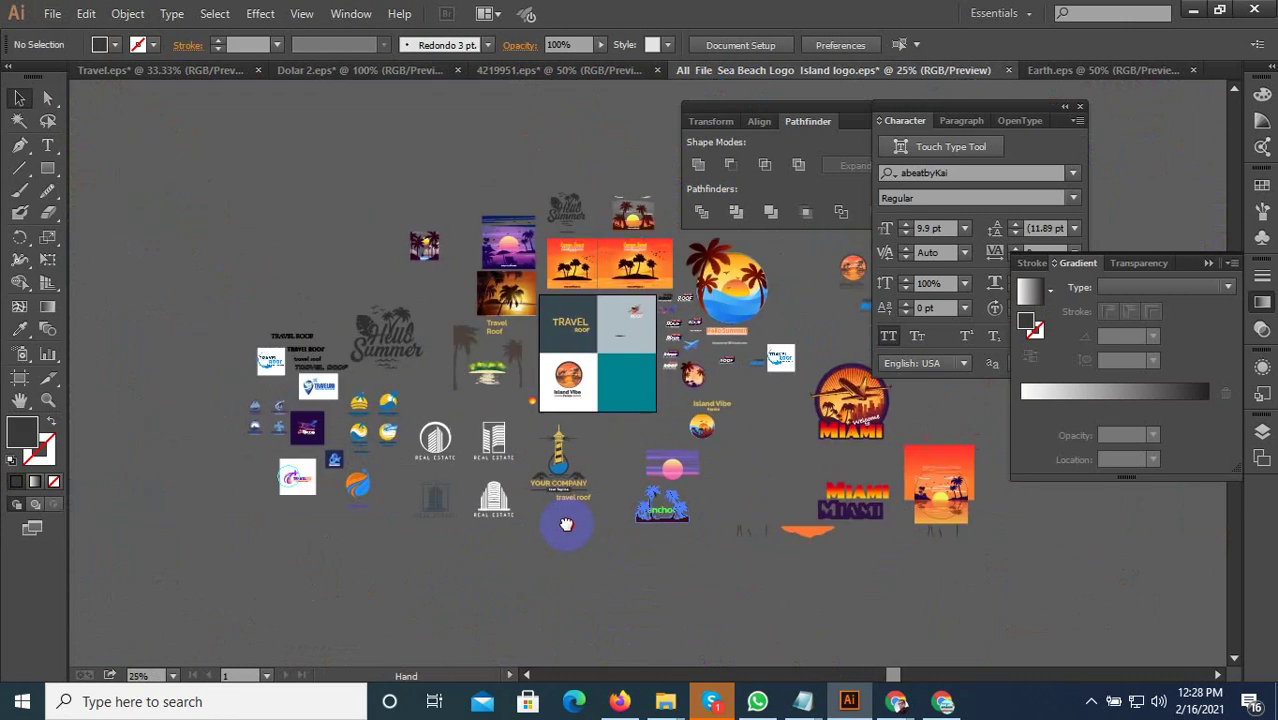
drag(567, 522, 593, 527)
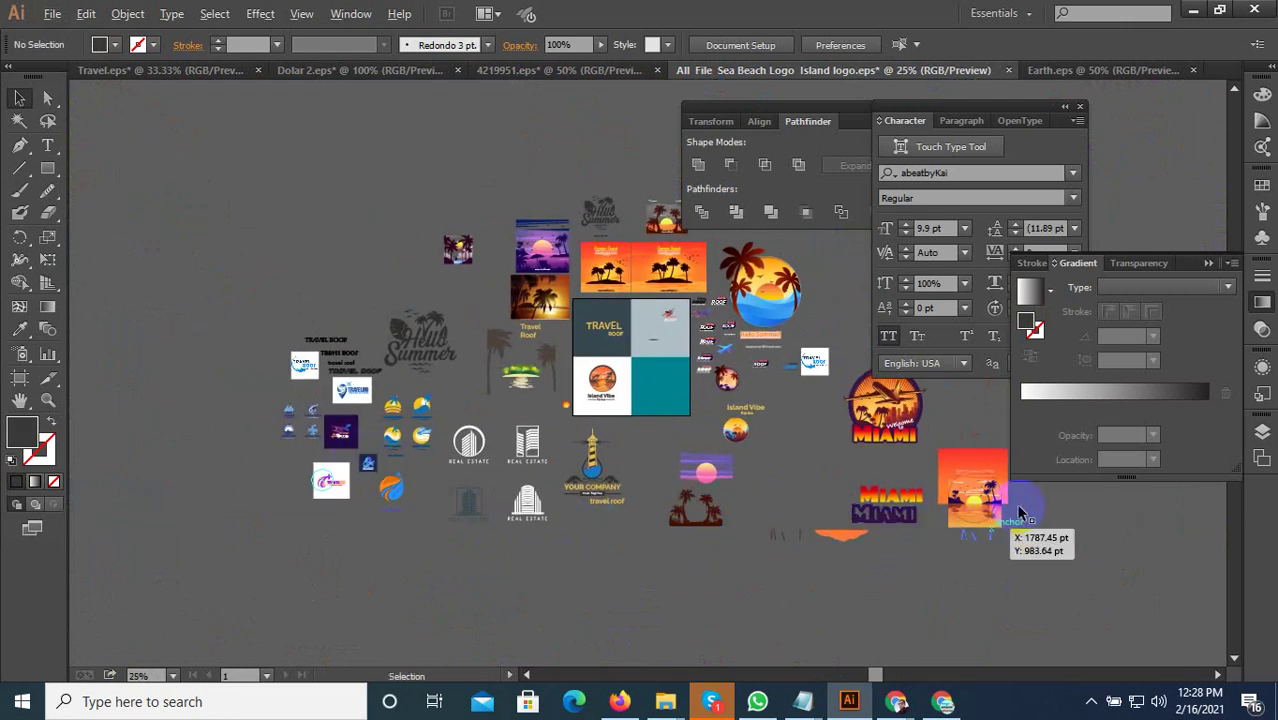
scroll(1000, 495, up, 2)
scroll(1045, 527, up, 4)
scroll(550, 528, up, 2)
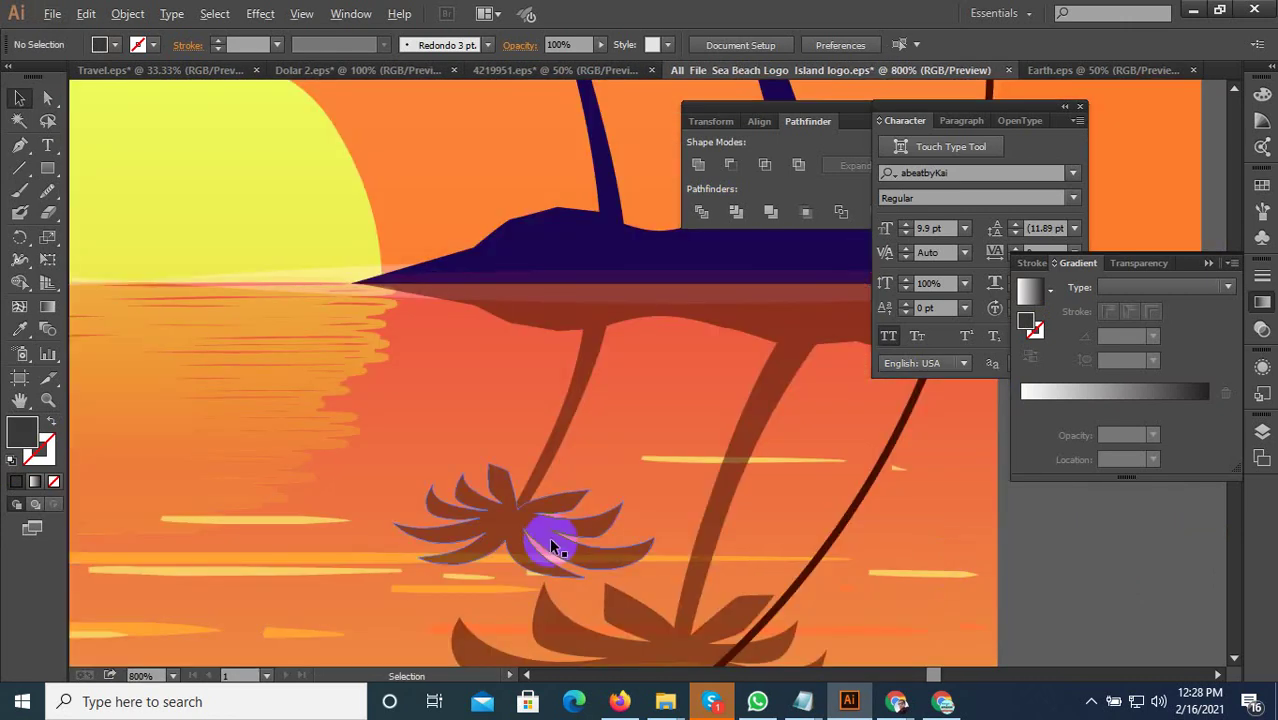
scroll(613, 543, down, 3)
scroll(785, 557, down, 1)
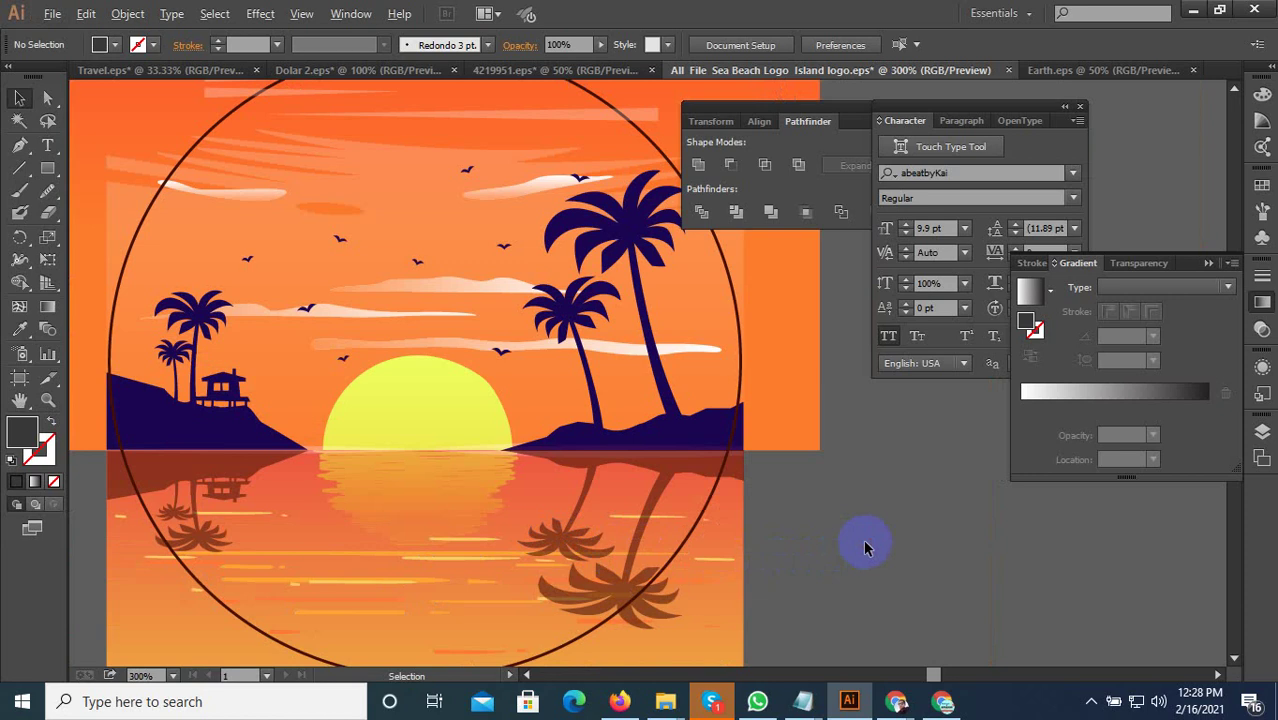
scroll(870, 555, down, 3)
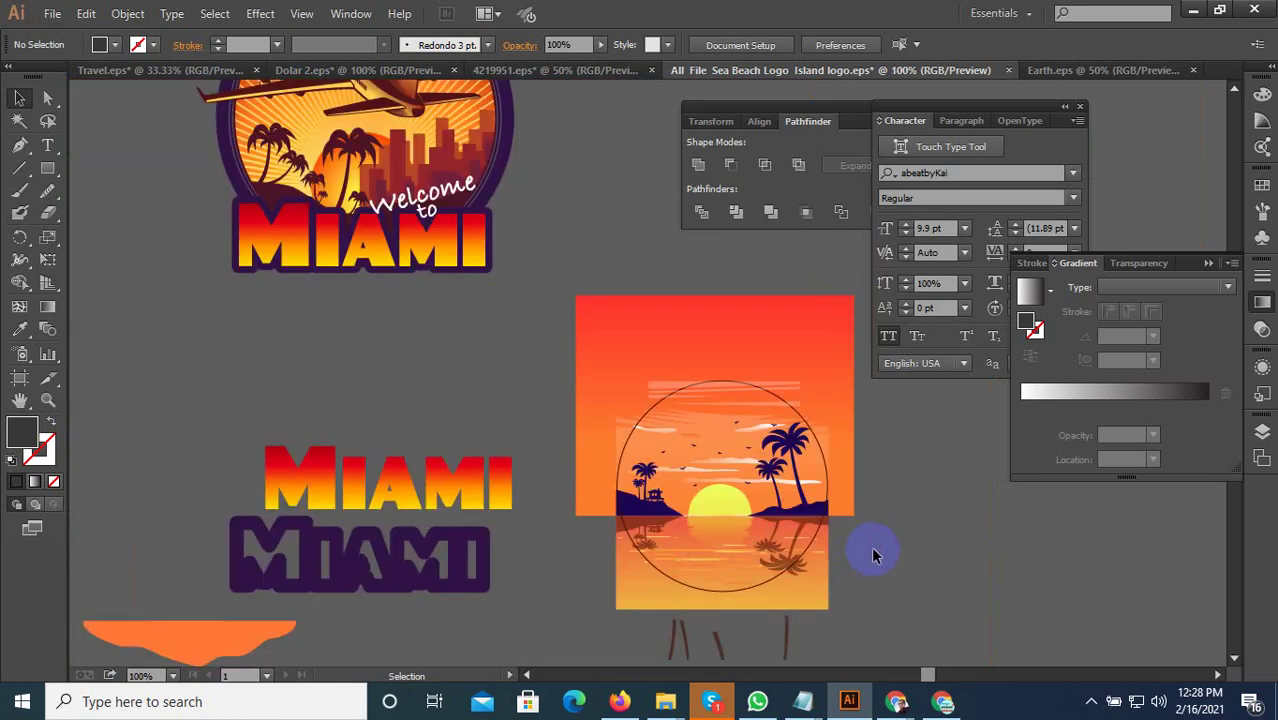
scroll(870, 550, down, 2)
scroll(633, 537, left, 3)
scroll(340, 450, up, 1)
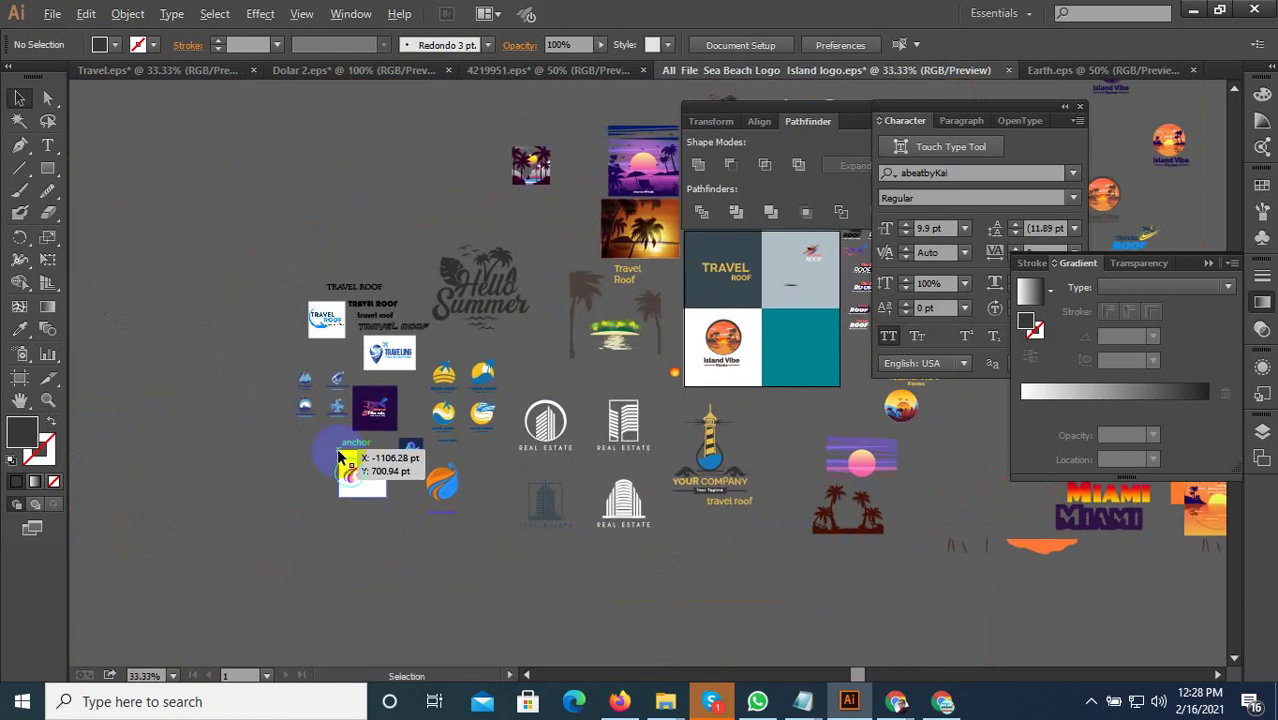
scroll(434, 414, up, 2)
scroll(487, 300, up, 3)
scroll(487, 300, up, 1)
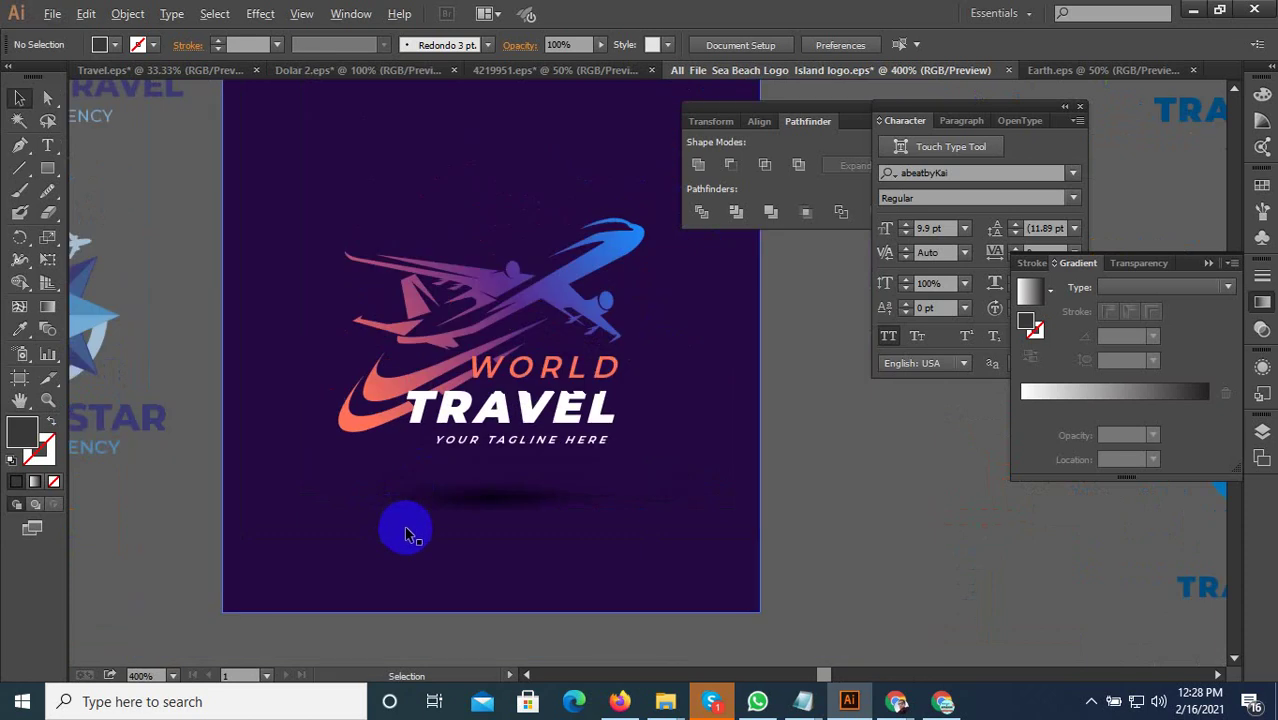
scroll(410, 540, down, 8)
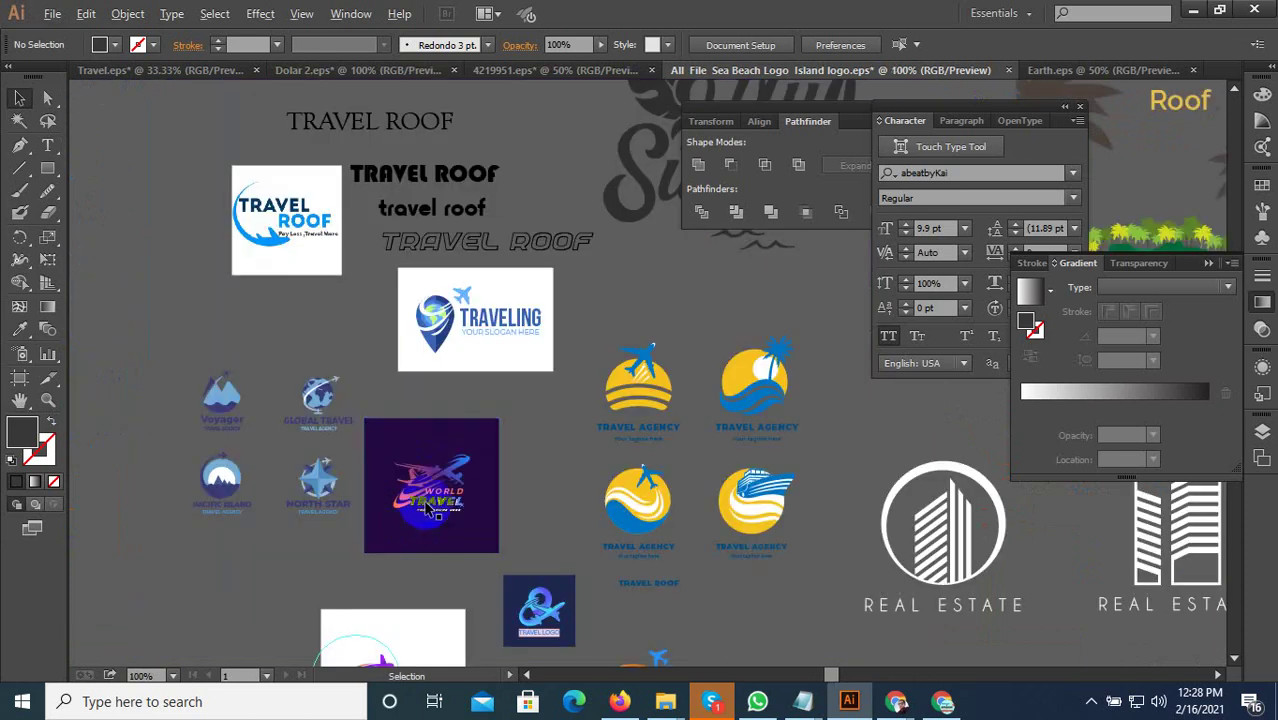
scroll(450, 530, up, 2)
scroll(573, 507, up, 2)
scroll(573, 507, down, 1)
scroll(600, 520, up, 3)
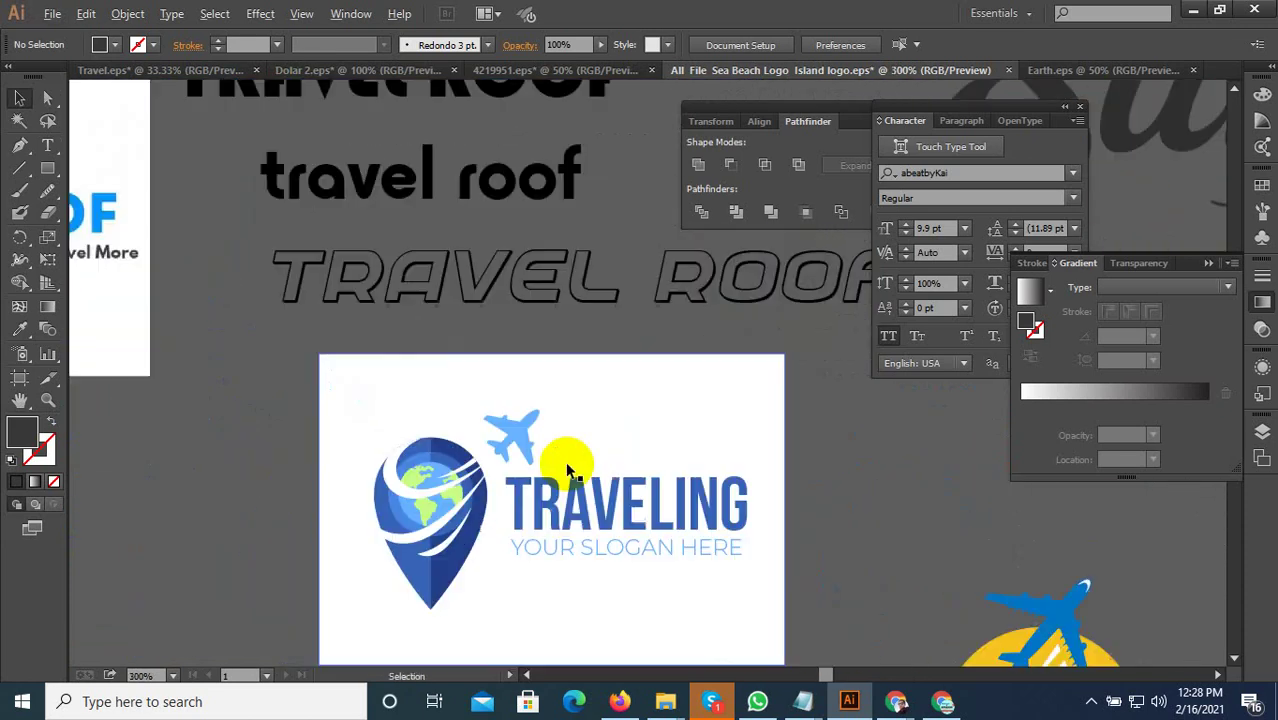
scroll(583, 510, up, 1)
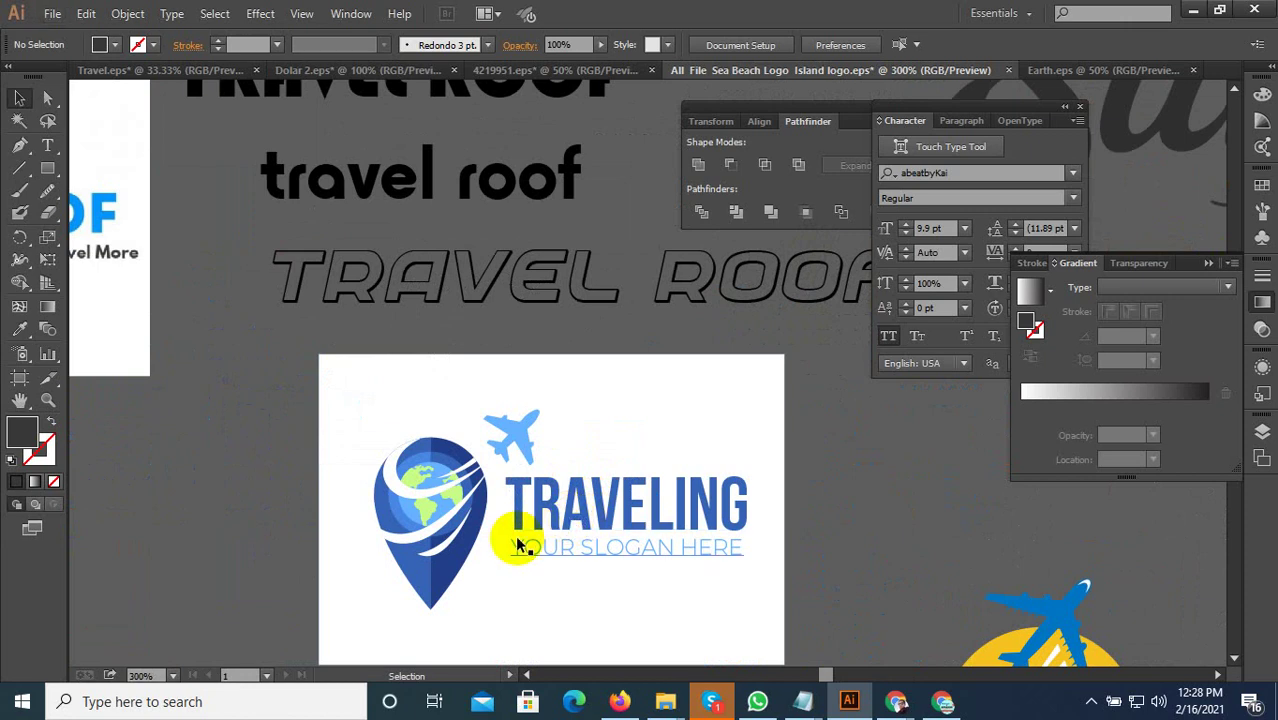
scroll(517, 547, down, 3)
scroll(510, 530, down, 3)
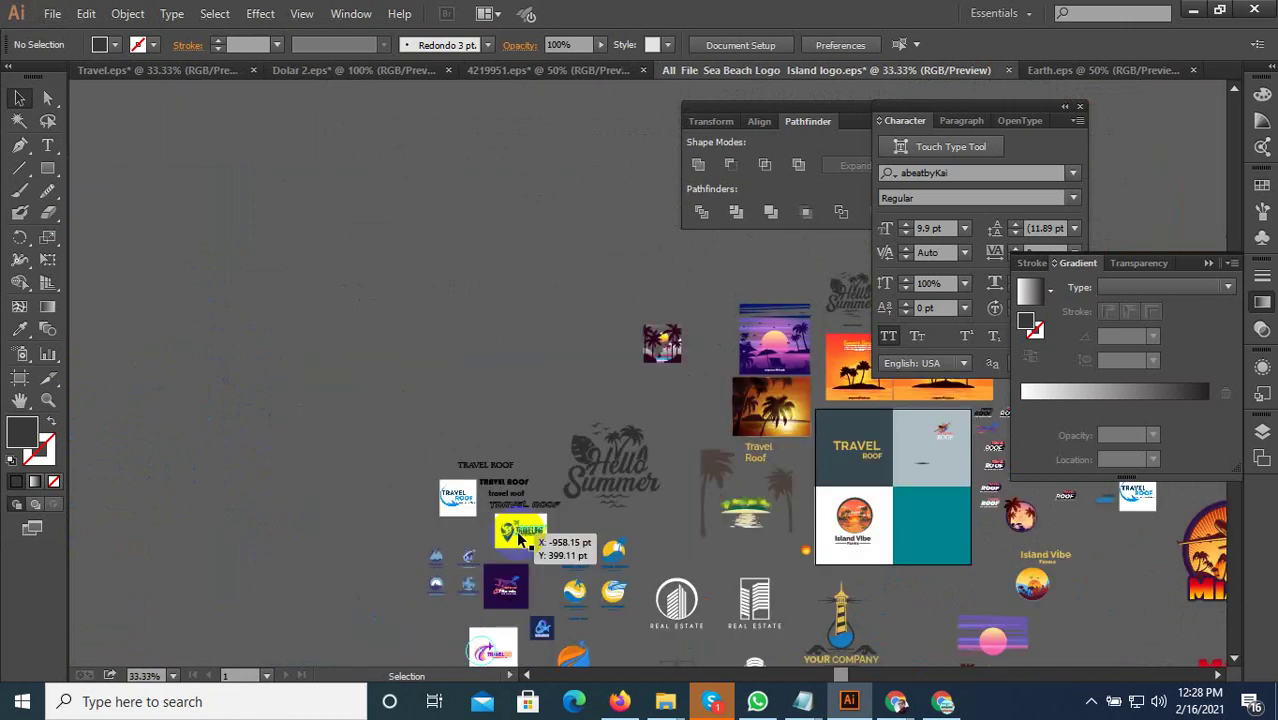
scroll(815, 397, up, 2)
scroll(798, 436, up, 2)
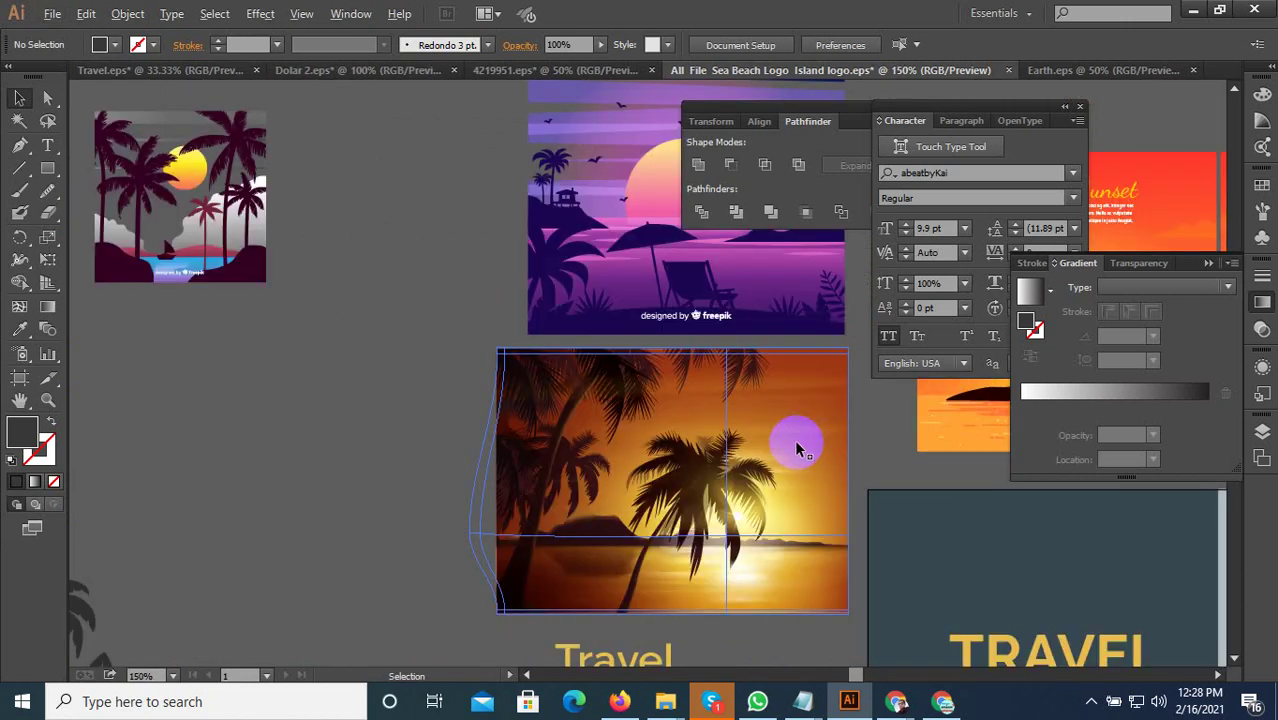
scroll(512, 453, down, 3)
scroll(342, 380, up, 3)
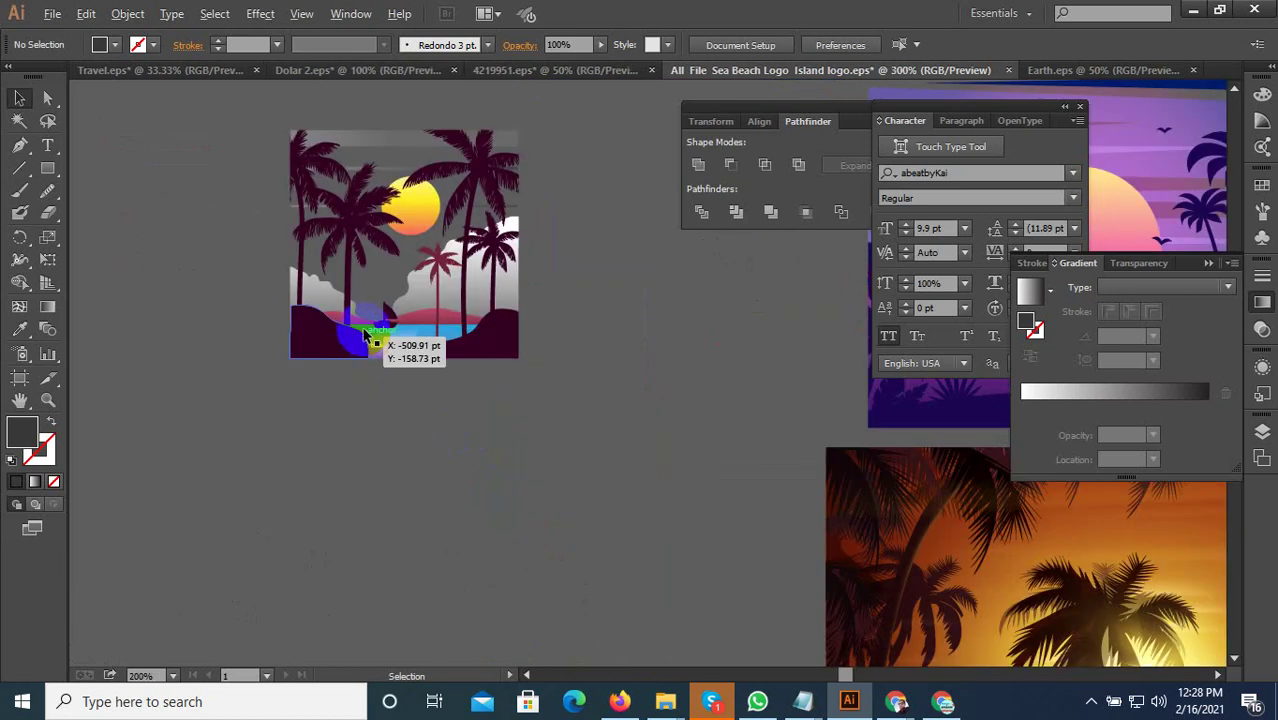
scroll(380, 310, up, 2)
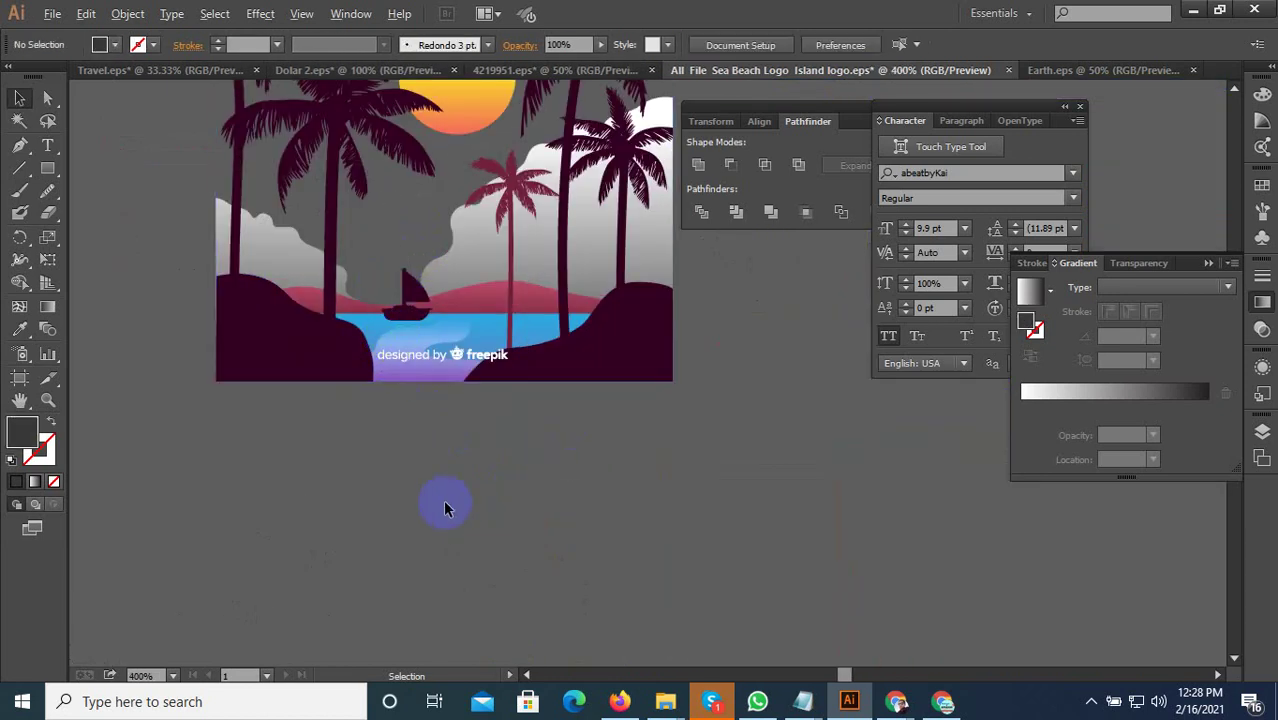
scroll(444, 503, down, 2)
scroll(447, 524, down, 3)
drag(621, 521, 336, 393)
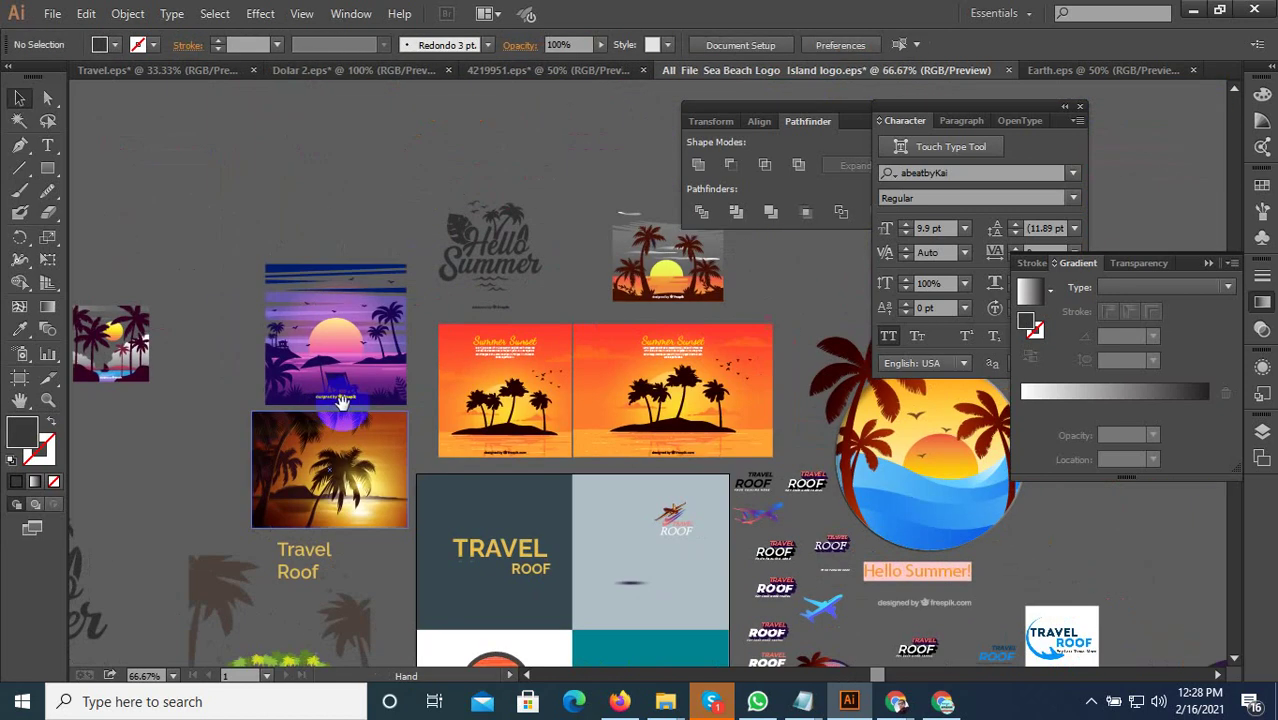
mouse_move(485, 451)
mouse_down()
mouse_move(365, 412)
mouse_move(375, 432)
mouse_up()
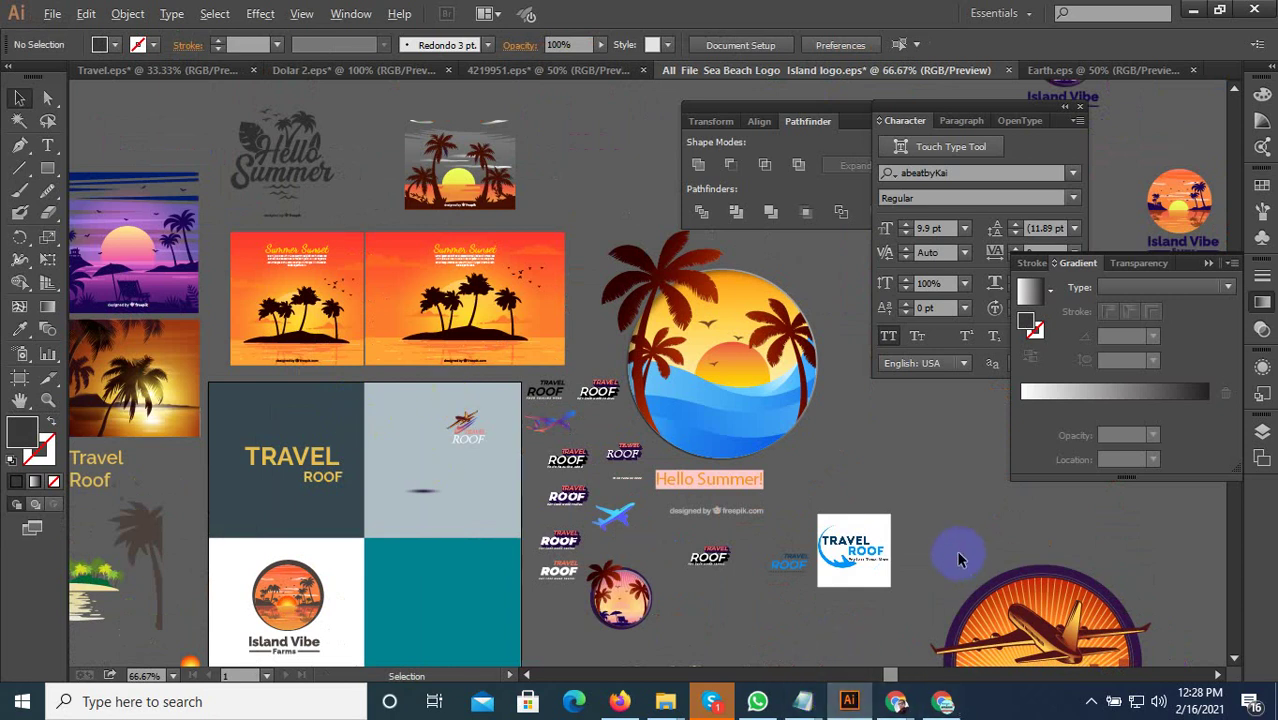
scroll(963, 585, down, 1)
drag(963, 585, 673, 430)
scroll(680, 430, up, 2)
scroll(690, 420, up, 2)
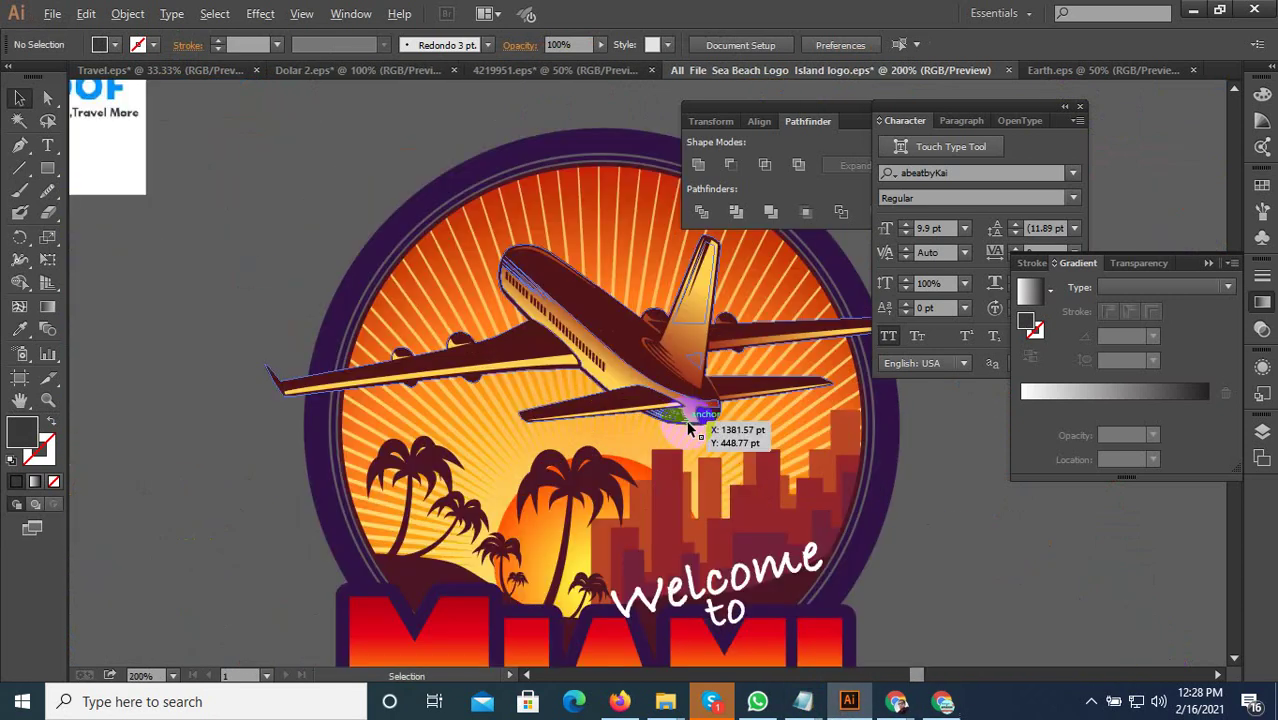
click(693, 412)
click(884, 562)
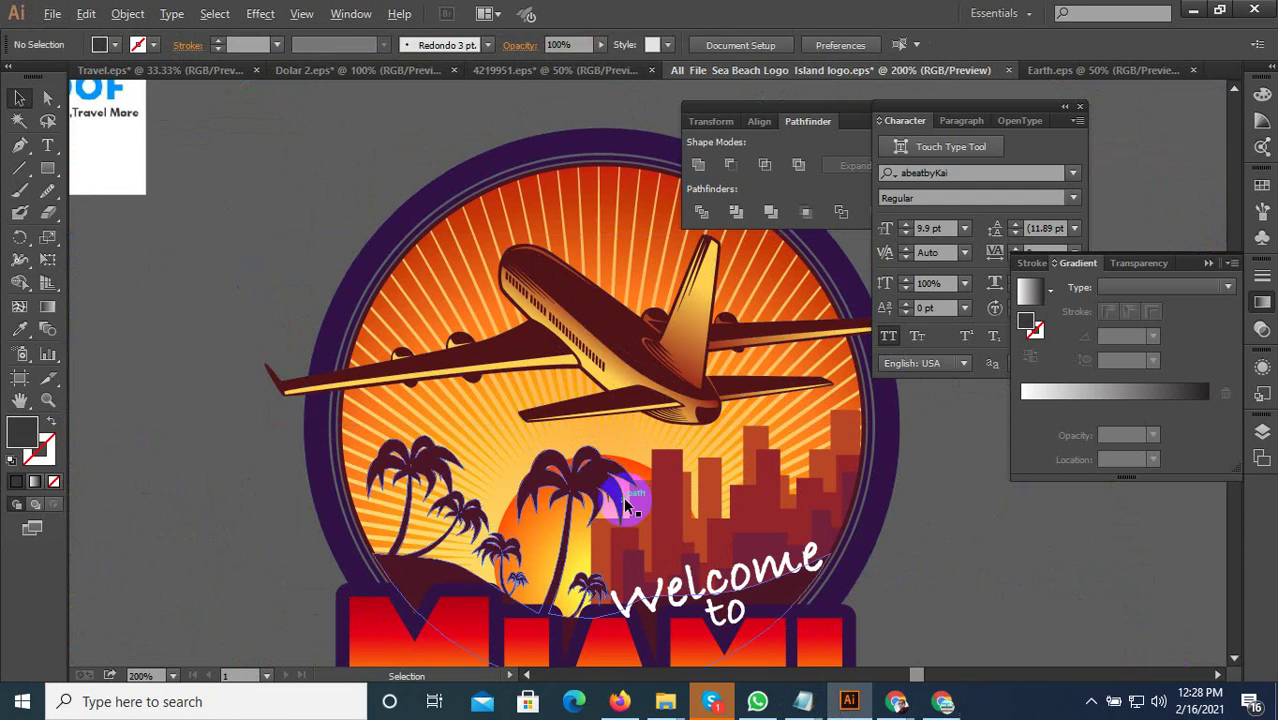
scroll(620, 500, down, 1)
drag(860, 537, 735, 455)
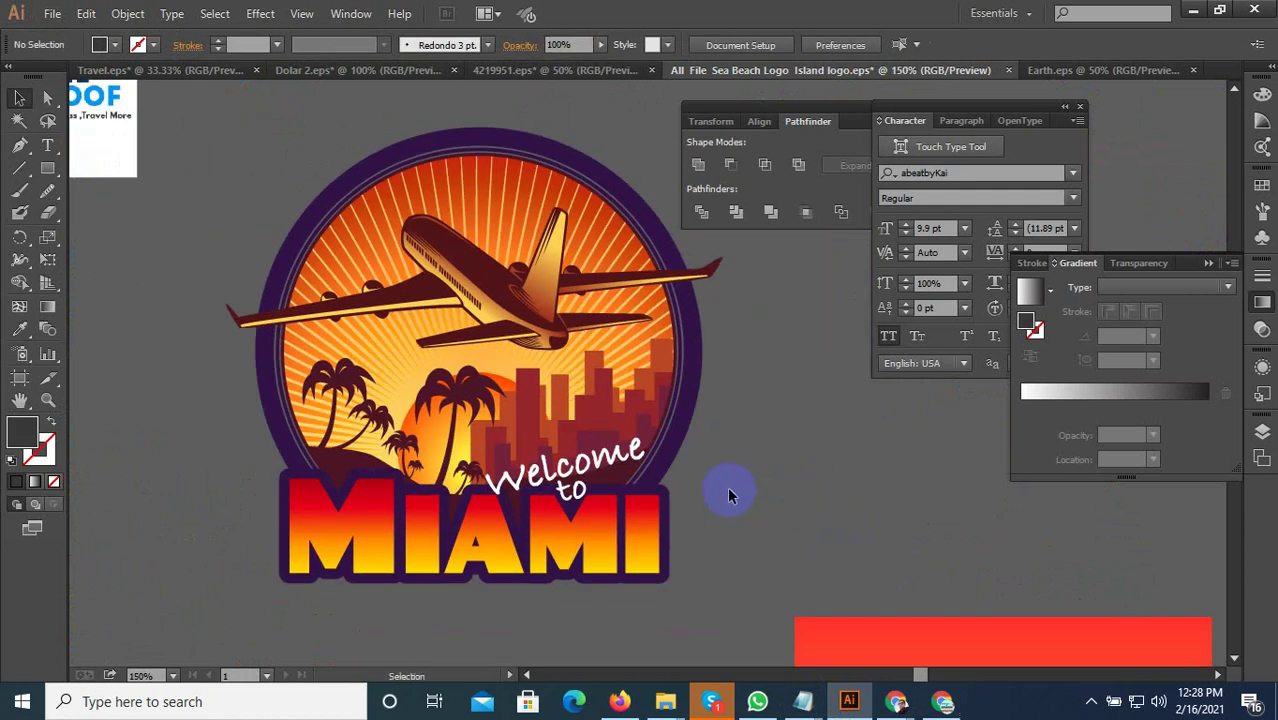